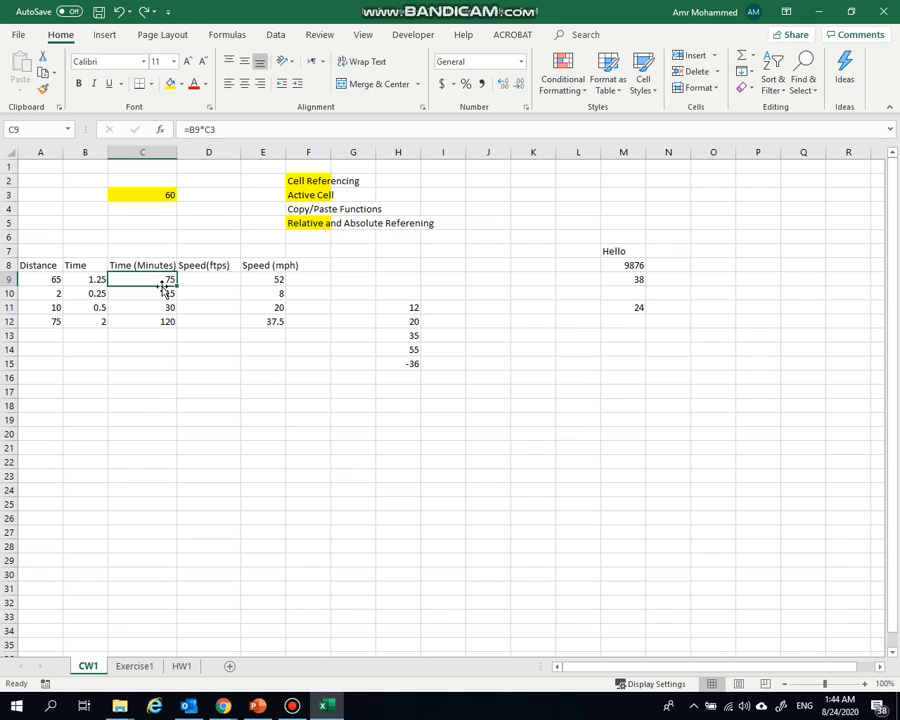
# Step: Fill the formula =B9*C3 from C9 down through C12 and inspect the cell references copied into C10
pyautogui.moveTo(175, 290); pyautogui.dragTo(170, 331)
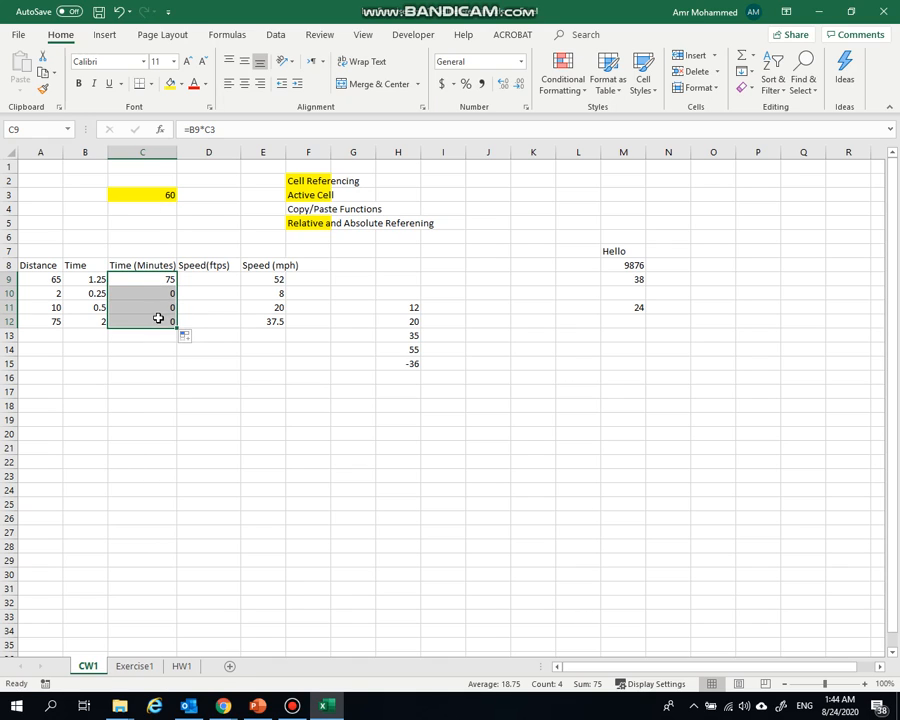
pyautogui.click(148, 292)
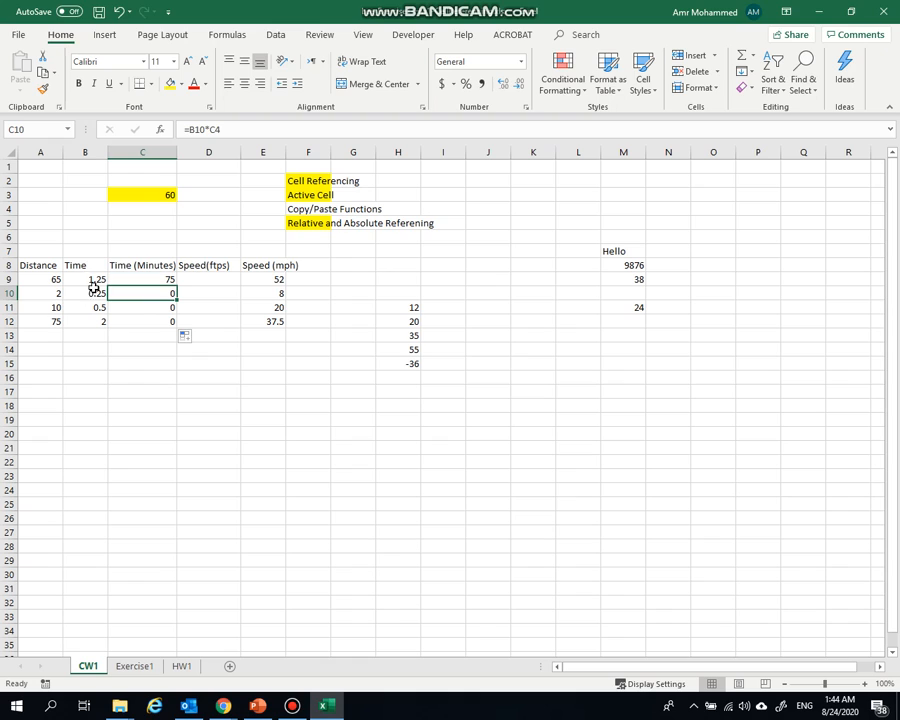
pyautogui.click(196, 129)
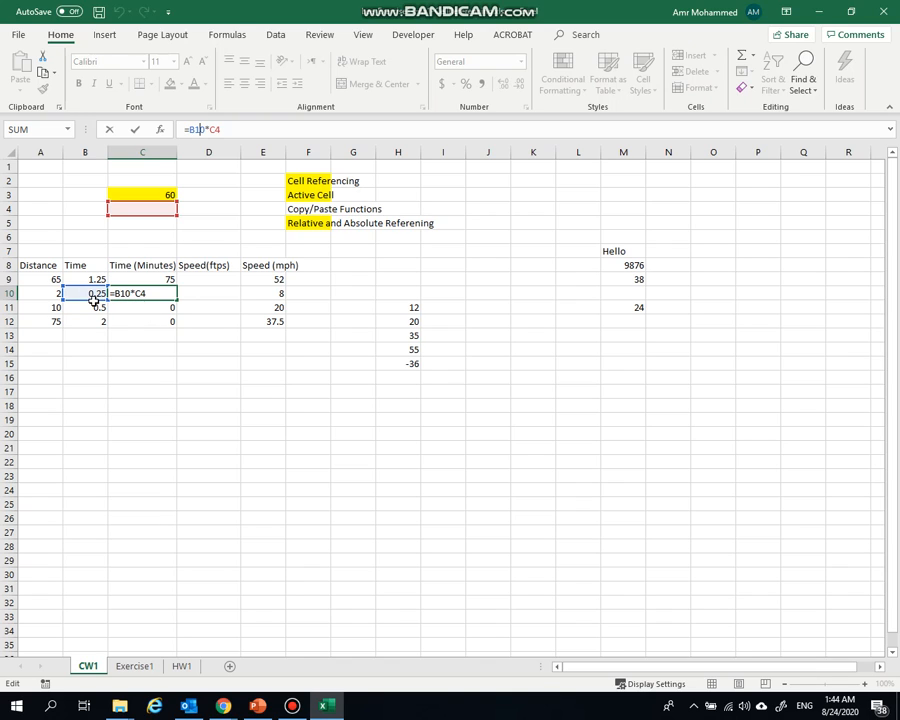
pyautogui.press('Escape')
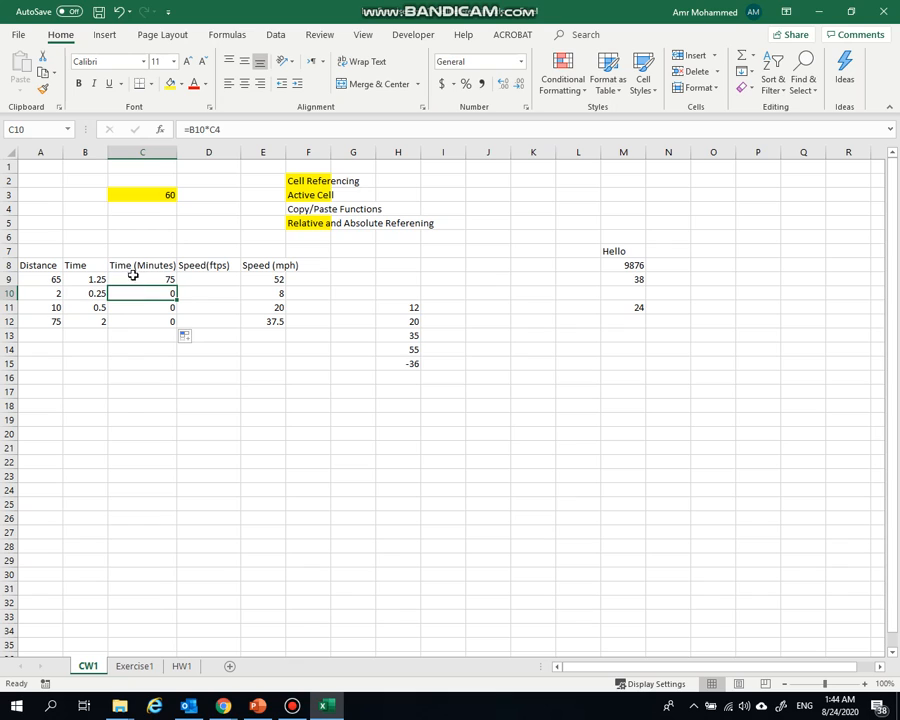
# Step: Make the C3 reference absolute in C9, giving =B9*$C$3, and fill the formula down through C12
pyautogui.click(136, 279)
pyautogui.click(210, 129)
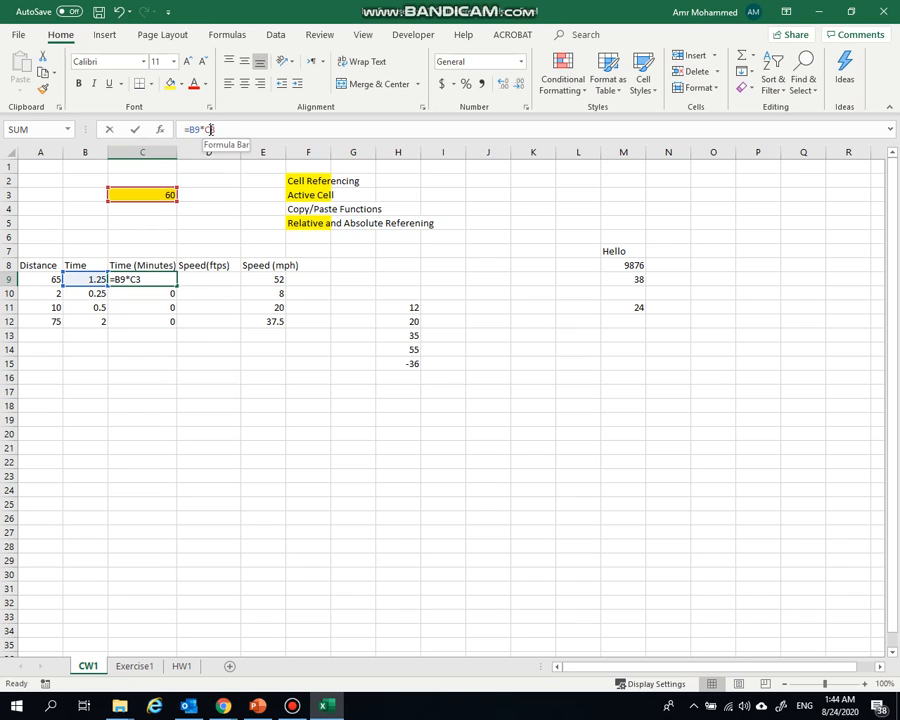
pyautogui.press('F4')
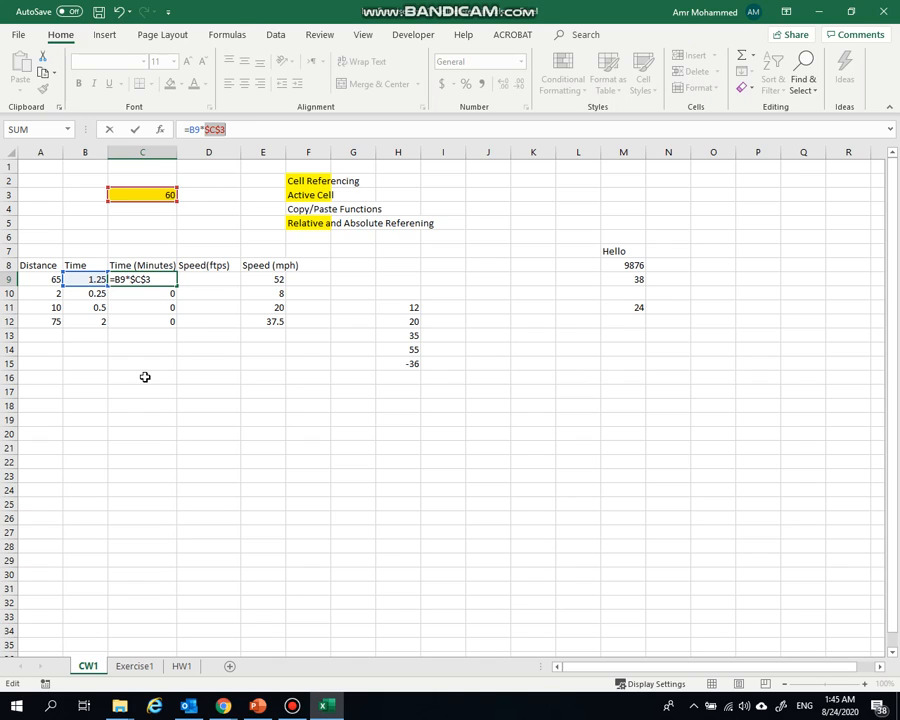
pyautogui.press('Return')
pyautogui.click(153, 279)
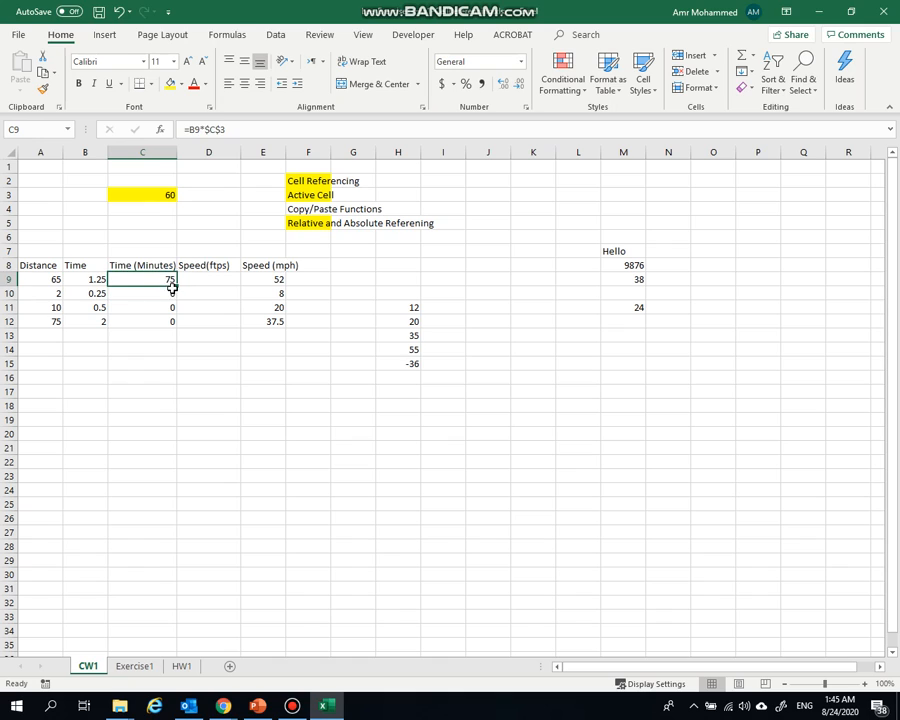
pyautogui.moveTo(175, 286); pyautogui.dragTo(175, 331)
pyautogui.click(148, 392)
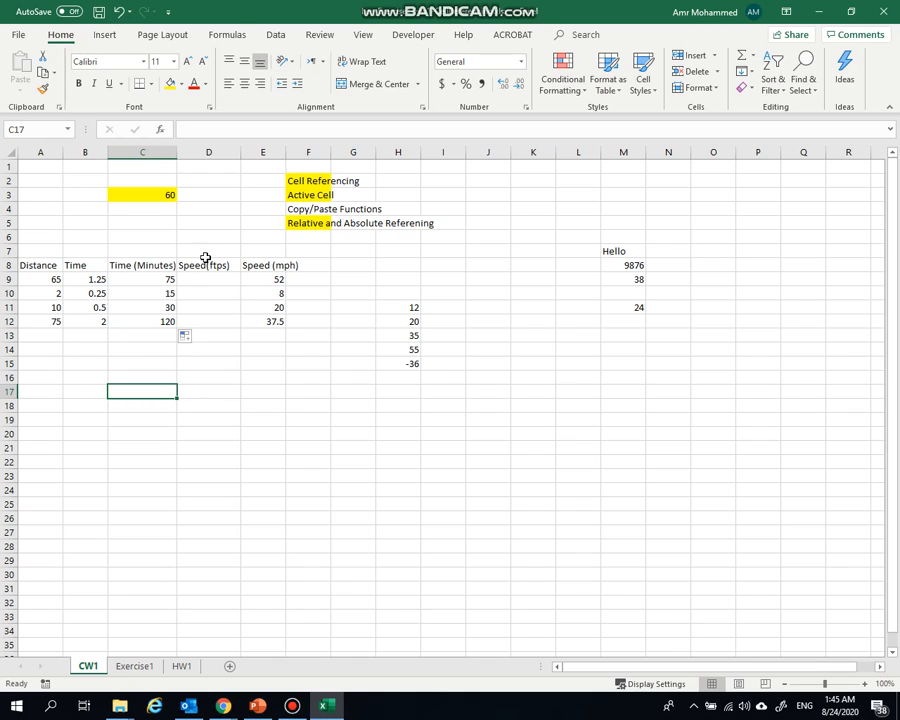
# Step: Move the two speed columns from D8:E12 one column over to E8:F12
pyautogui.moveTo(209, 264); pyautogui.dragTo(261, 317)
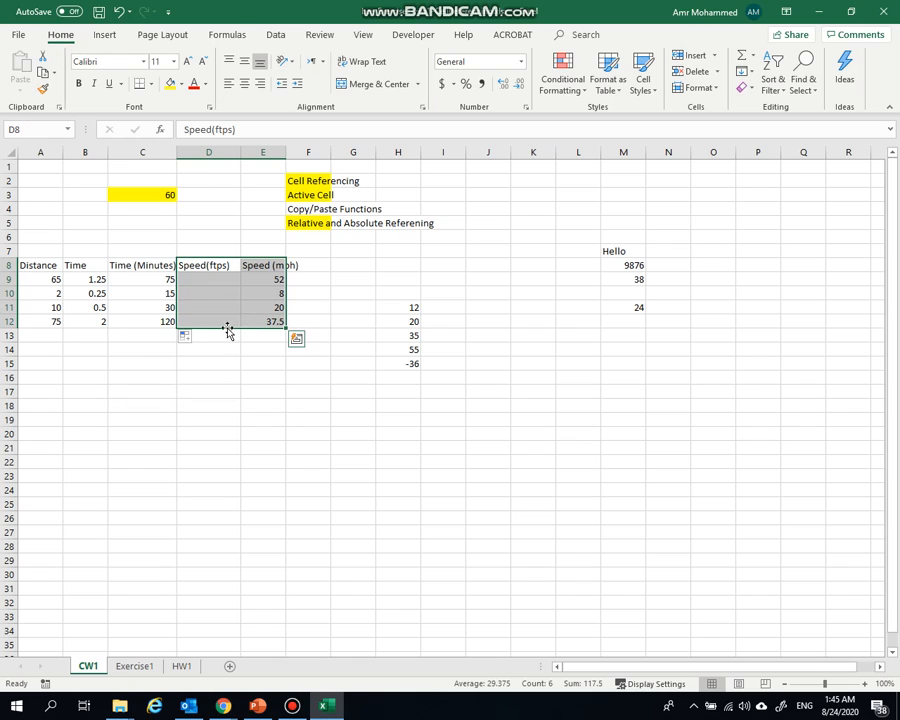
pyautogui.moveTo(207, 329); pyautogui.dragTo(274, 336)
pyautogui.click(258, 389)
# Step: Enter the header "Distance (ft)" in D8
pyautogui.click(207, 265)
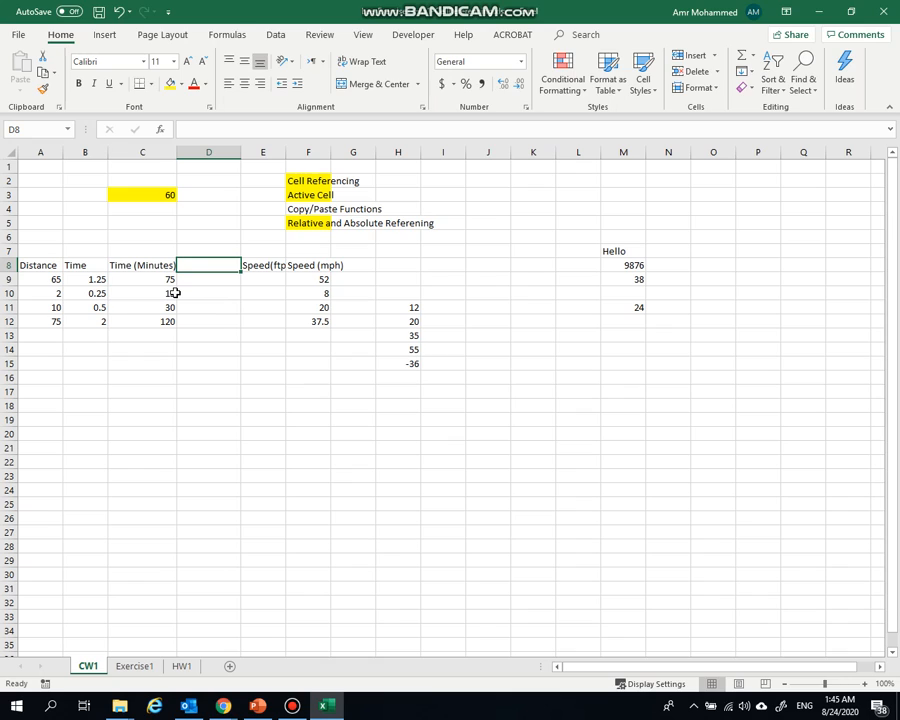
pyautogui.write('Distance (')
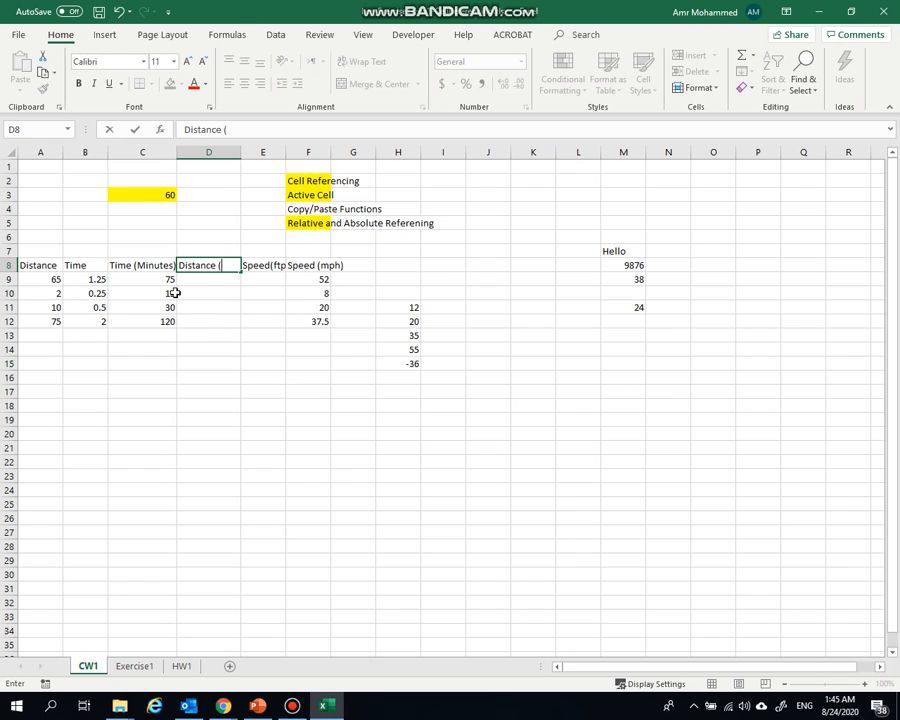
pyautogui.write('ft)')
pyautogui.click(209, 307)
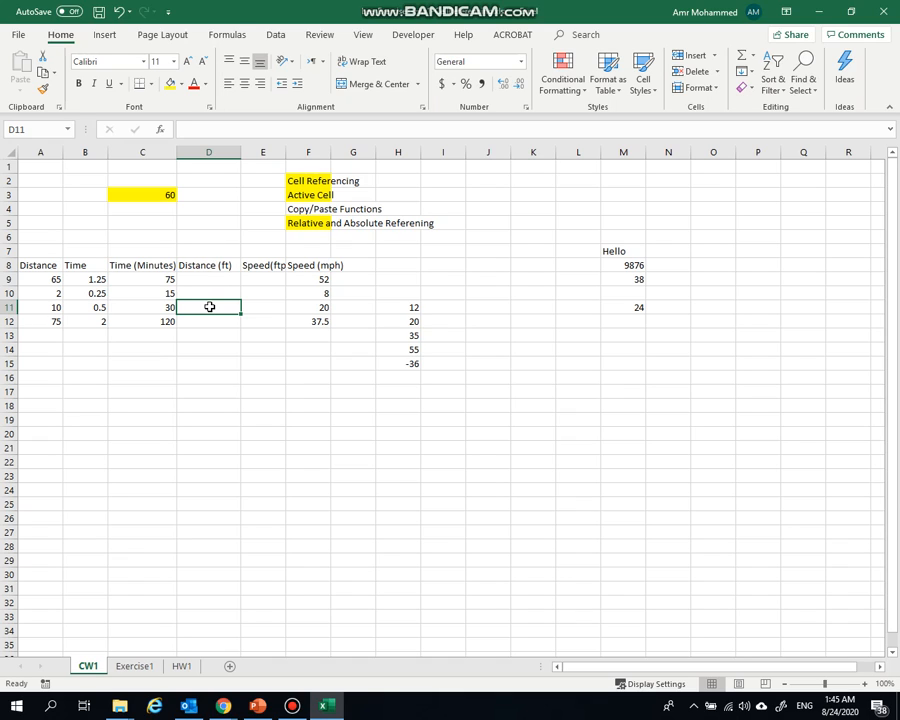
pyautogui.click(216, 276)
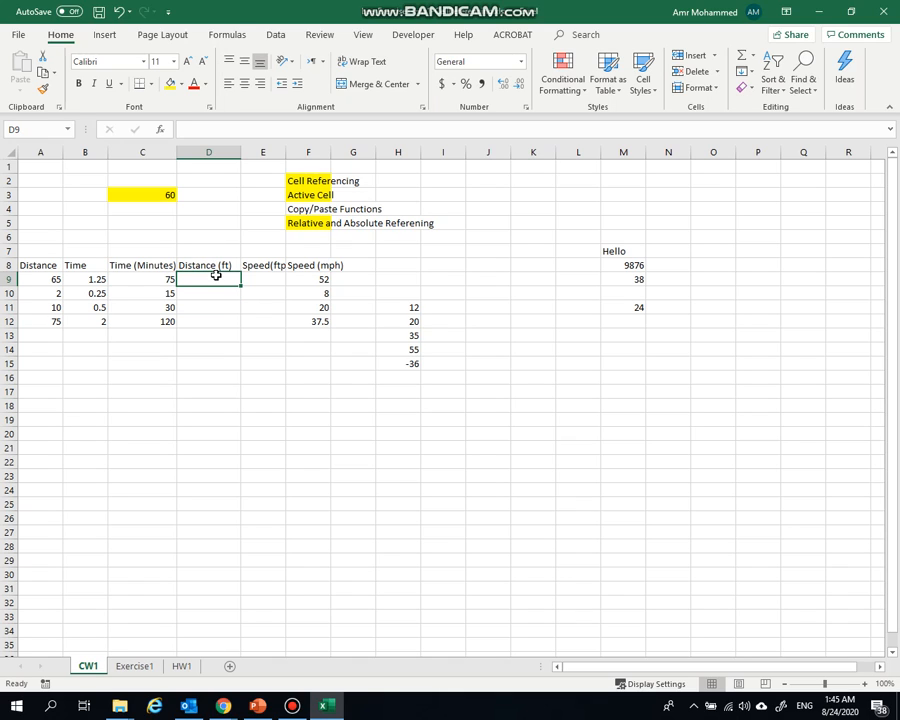
pyautogui.write('=')
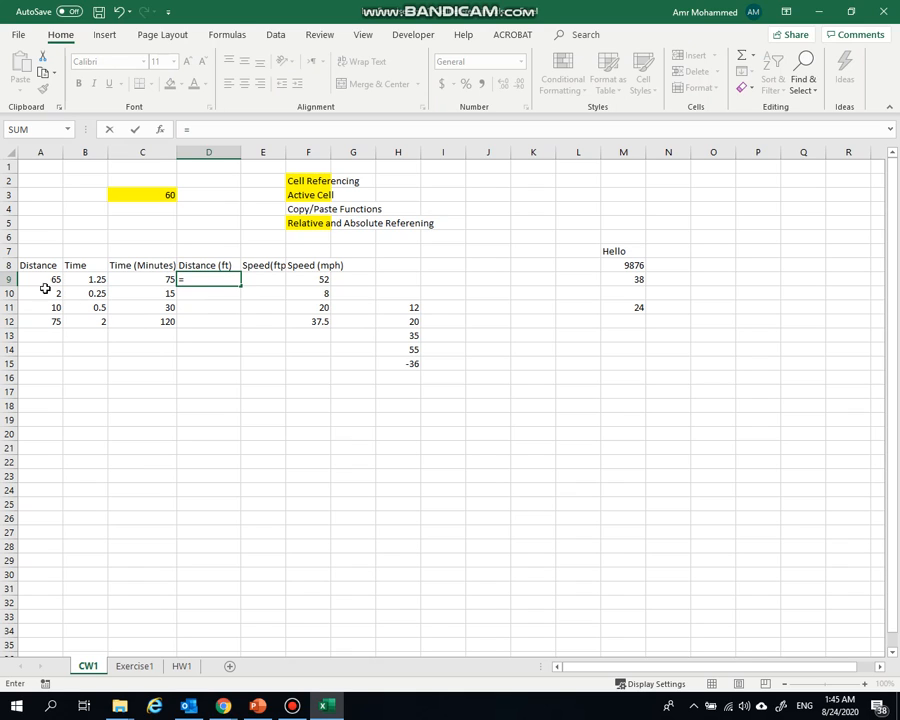
pyautogui.press('Escape')
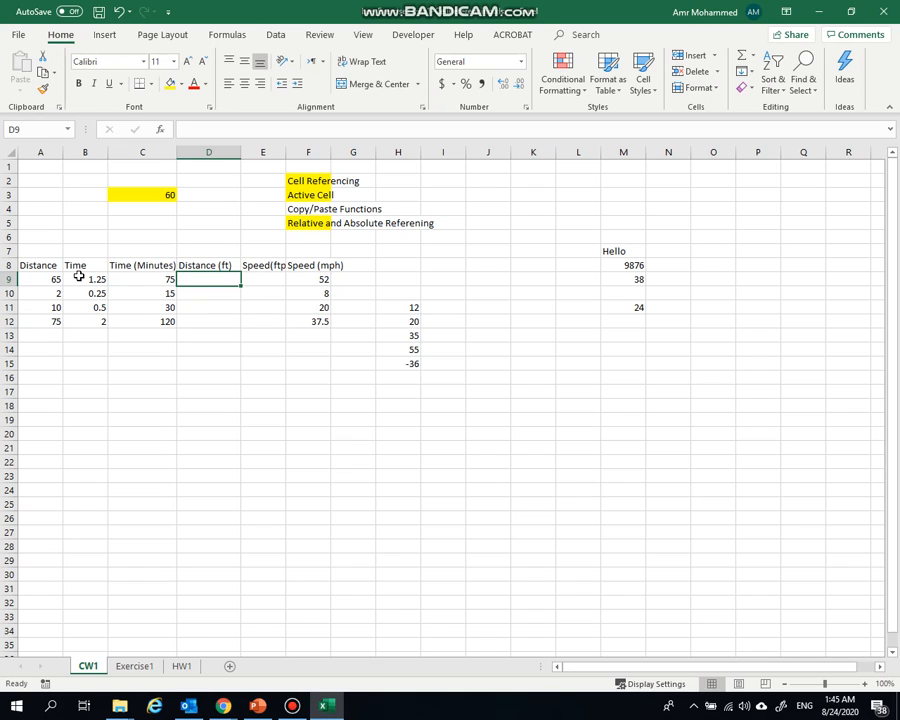
# Step: Enter the conversion factor 5280 in C4 and give that cell a light green fill
pyautogui.click(143, 209)
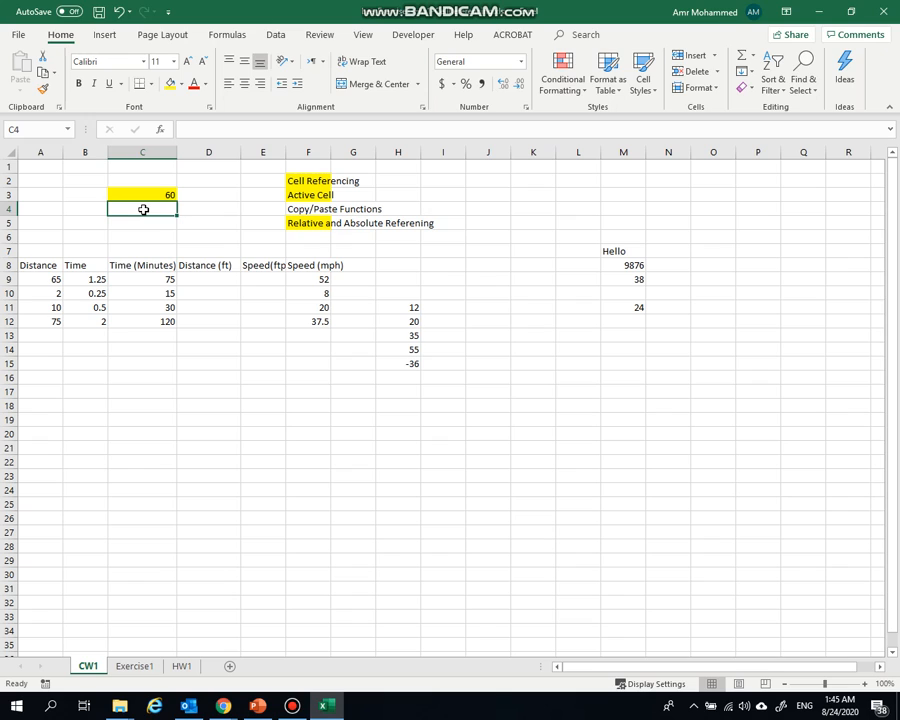
pyautogui.write('5280')
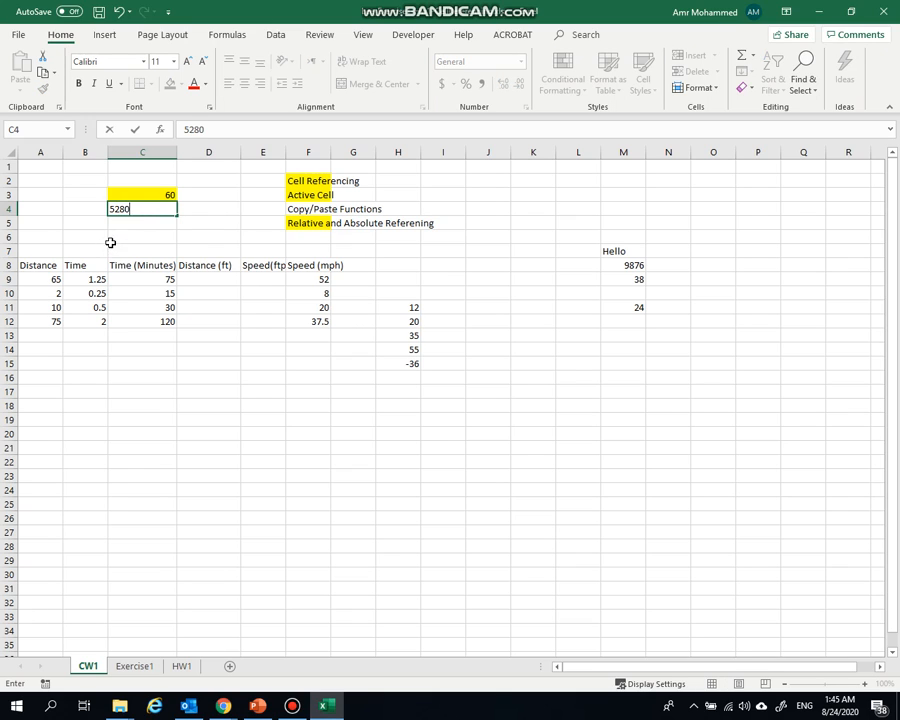
pyautogui.press('Return')
pyautogui.click(152, 207)
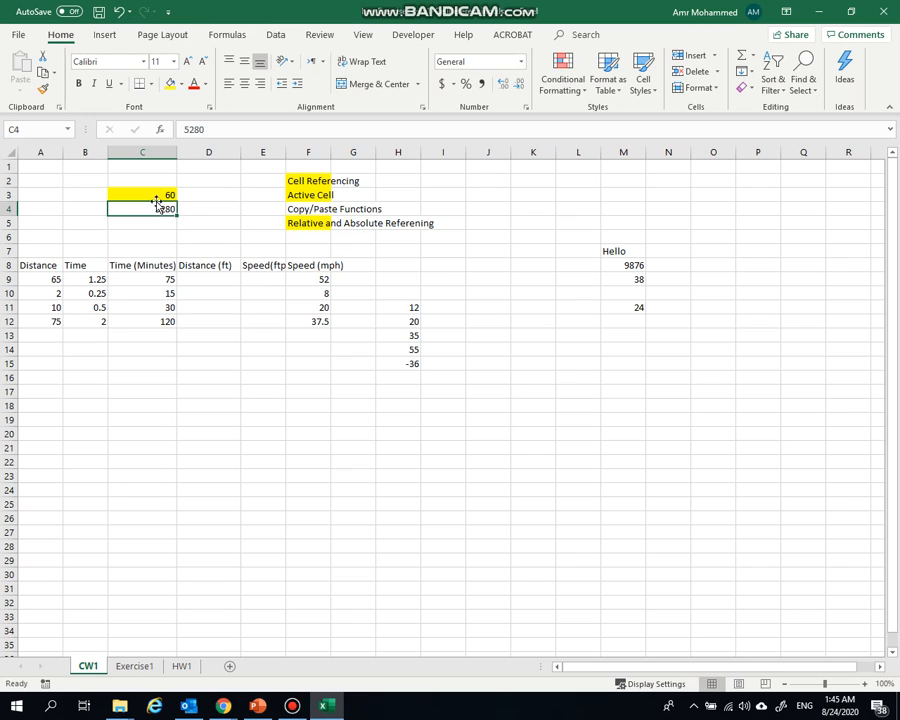
pyautogui.click(182, 86)
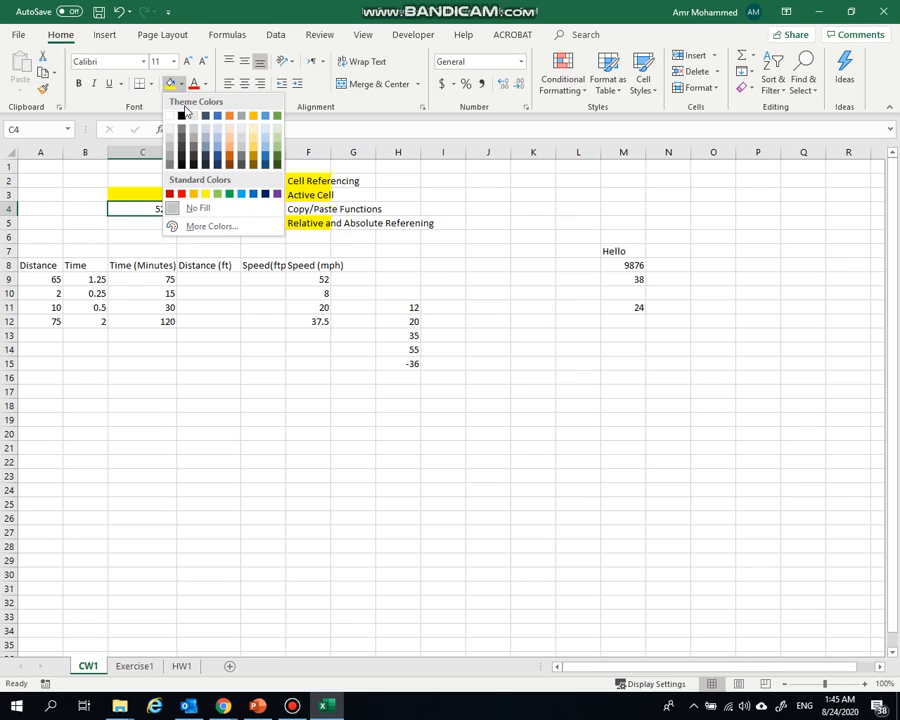
pyautogui.click(278, 132)
pyautogui.click(298, 449)
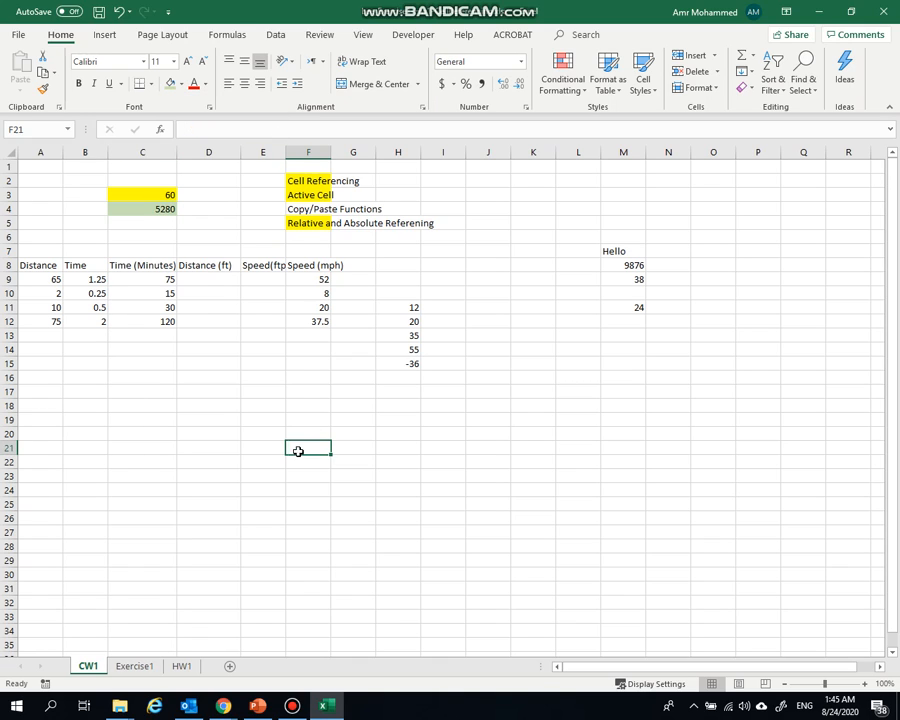
# Step: Enter =$C$4*A9 in D9 to convert the first distance to feet using an absolute reference
pyautogui.click(209, 281)
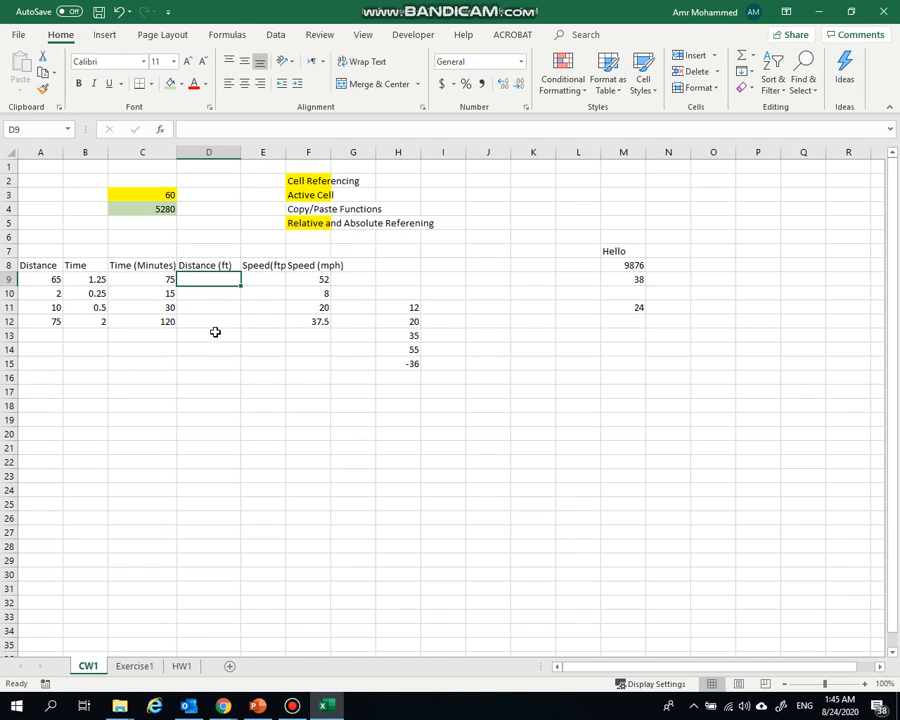
pyautogui.write('=')
pyautogui.click(131, 209)
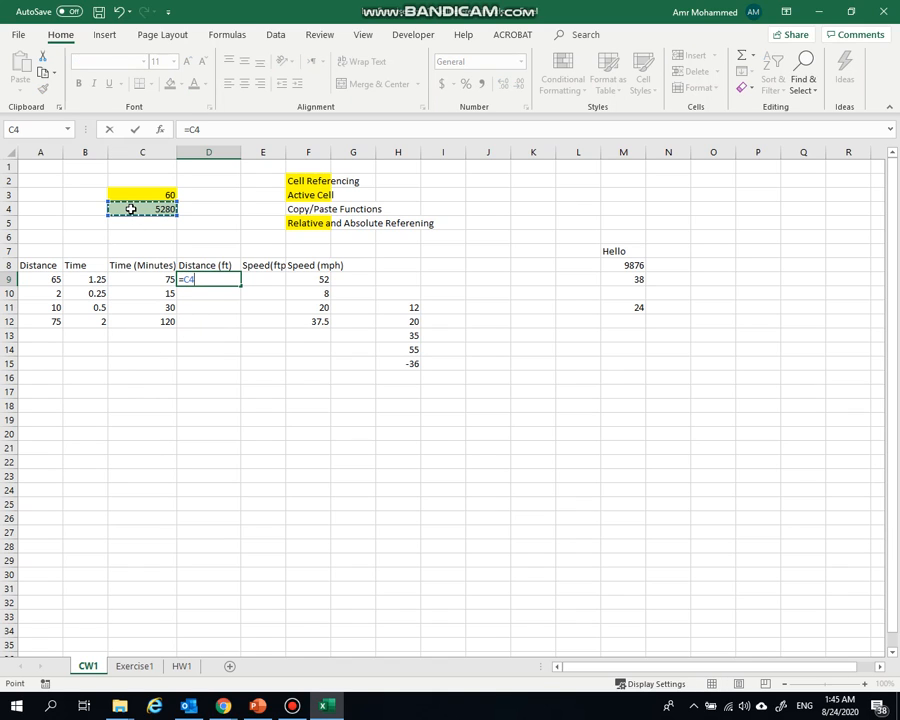
pyautogui.write('*')
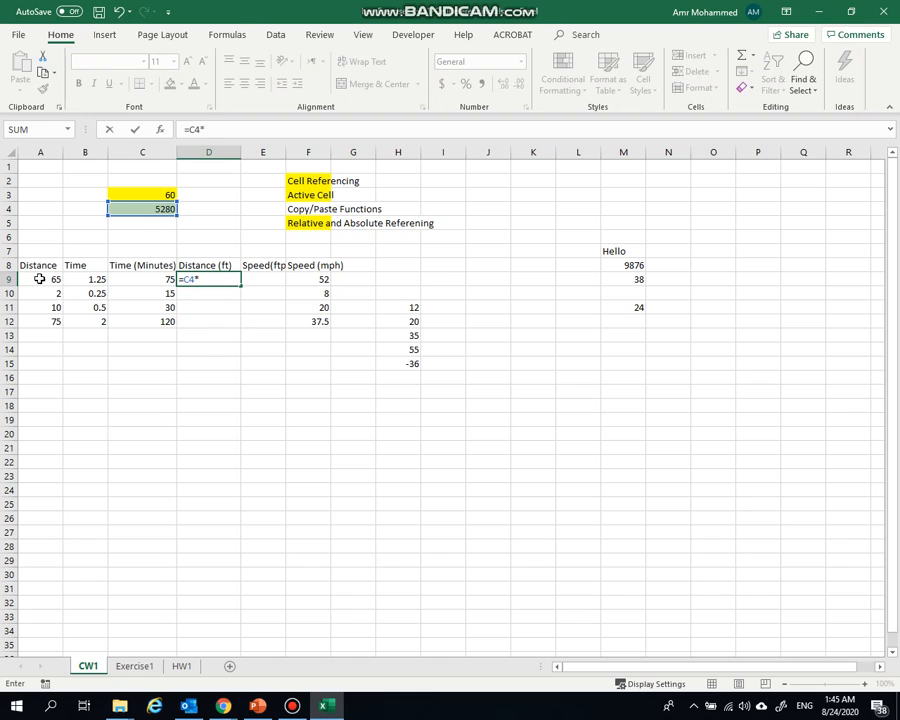
pyautogui.click(39, 279)
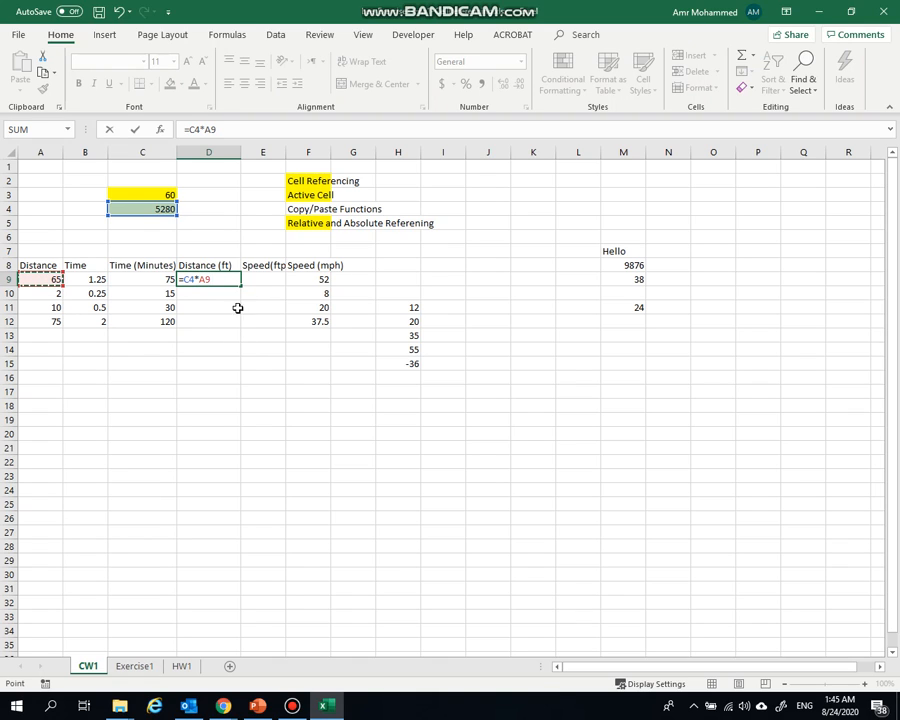
pyautogui.click(192, 282)
pyautogui.press('F4')
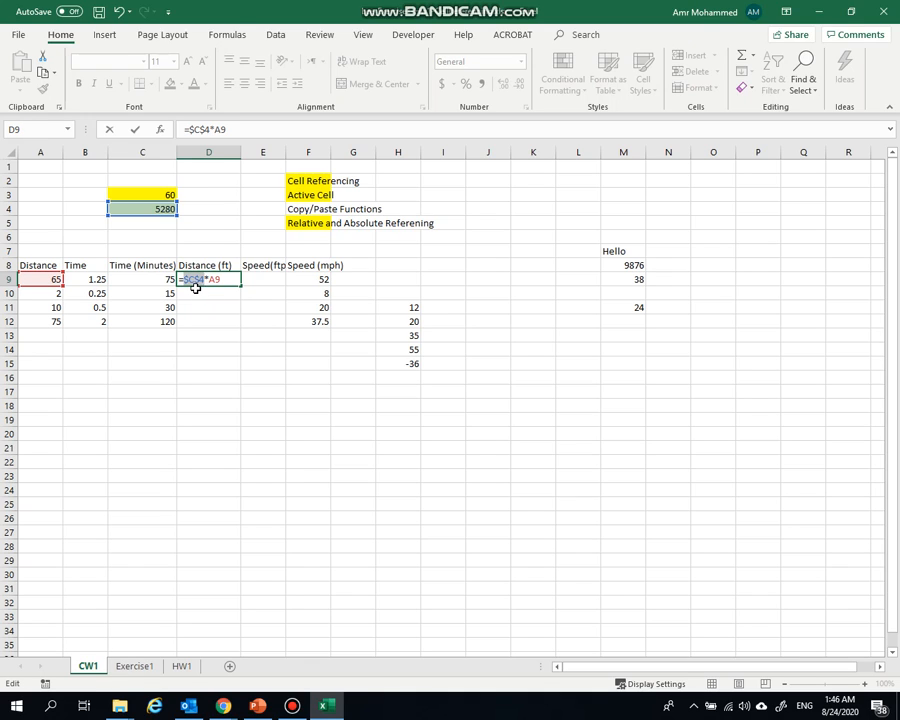
pyautogui.press('Return')
# Step: Fill the distance formula from D9 down through D12
pyautogui.click(230, 283)
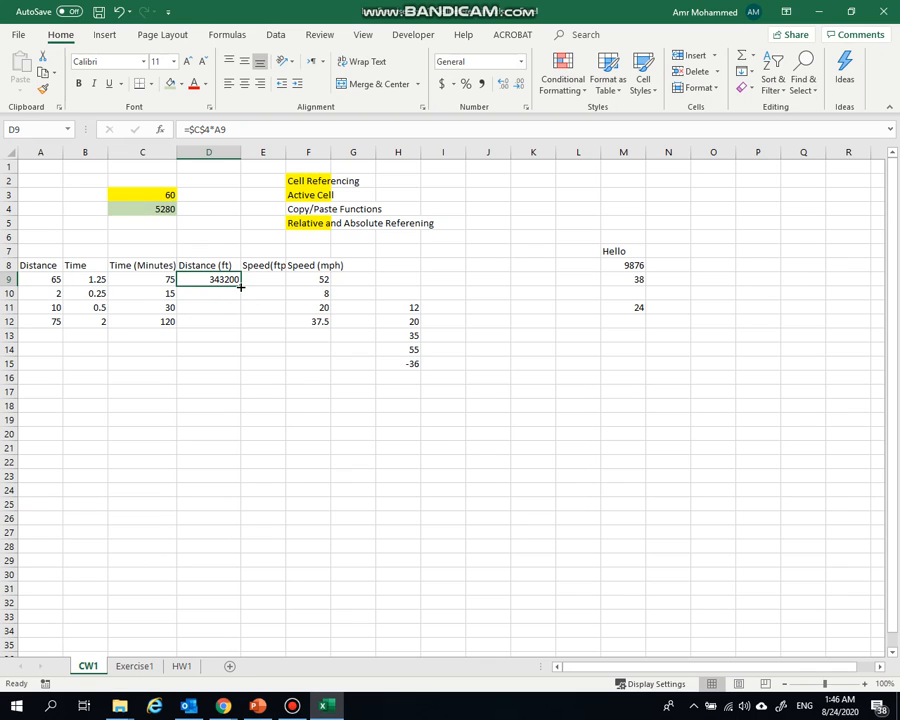
pyautogui.moveTo(240, 287); pyautogui.dragTo(239, 330)
pyautogui.click(237, 366)
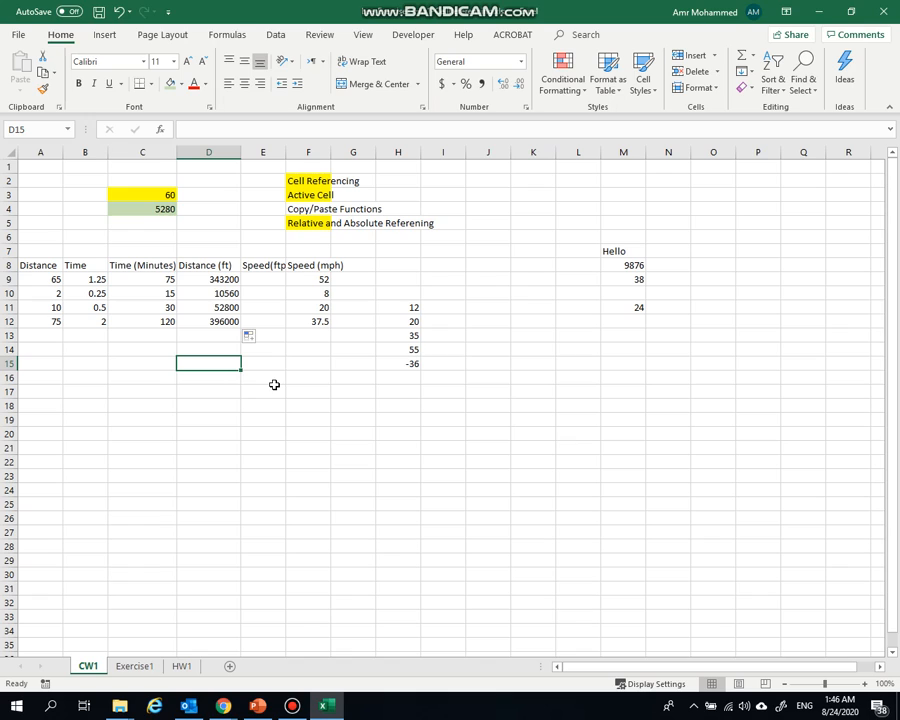
# Step: Enter =D9/C9 in E9 to divide distance in feet by minutes, and fill the formula down through E12
pyautogui.click(256, 280)
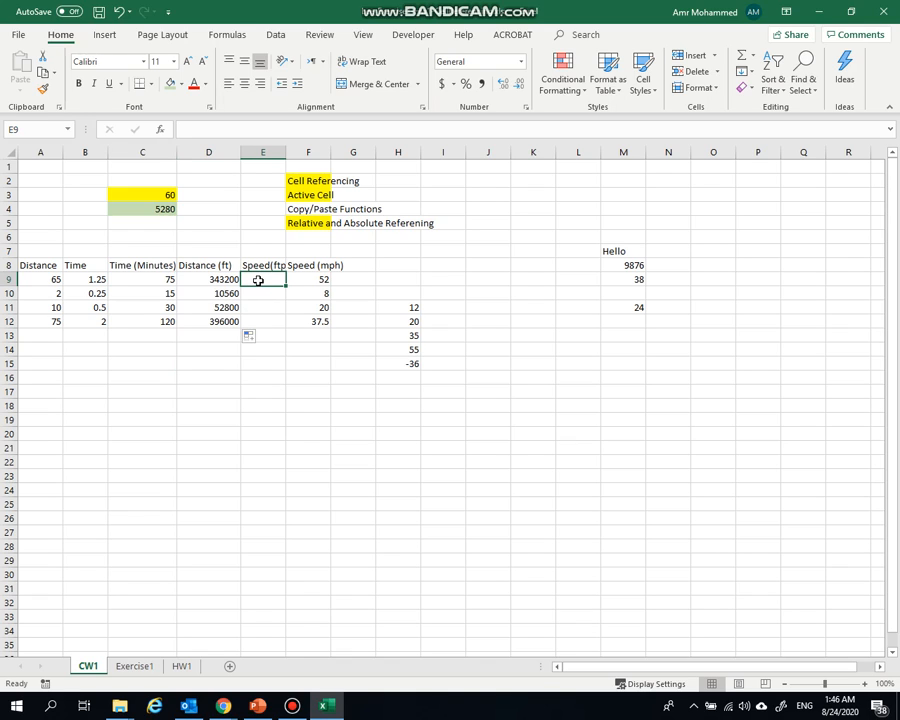
pyautogui.write('=')
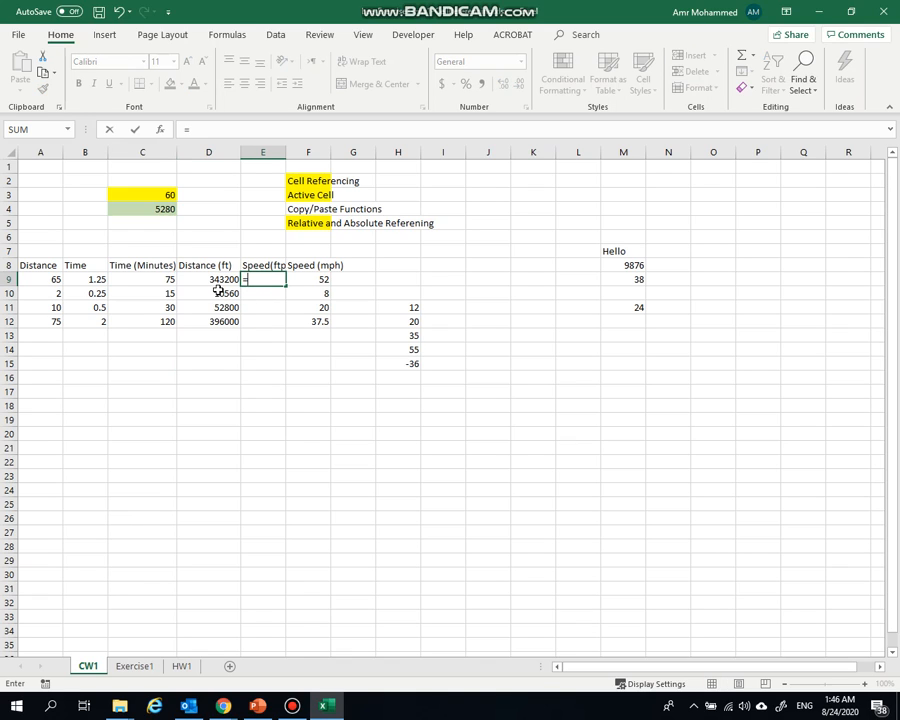
pyautogui.click(212, 280)
pyautogui.write('/')
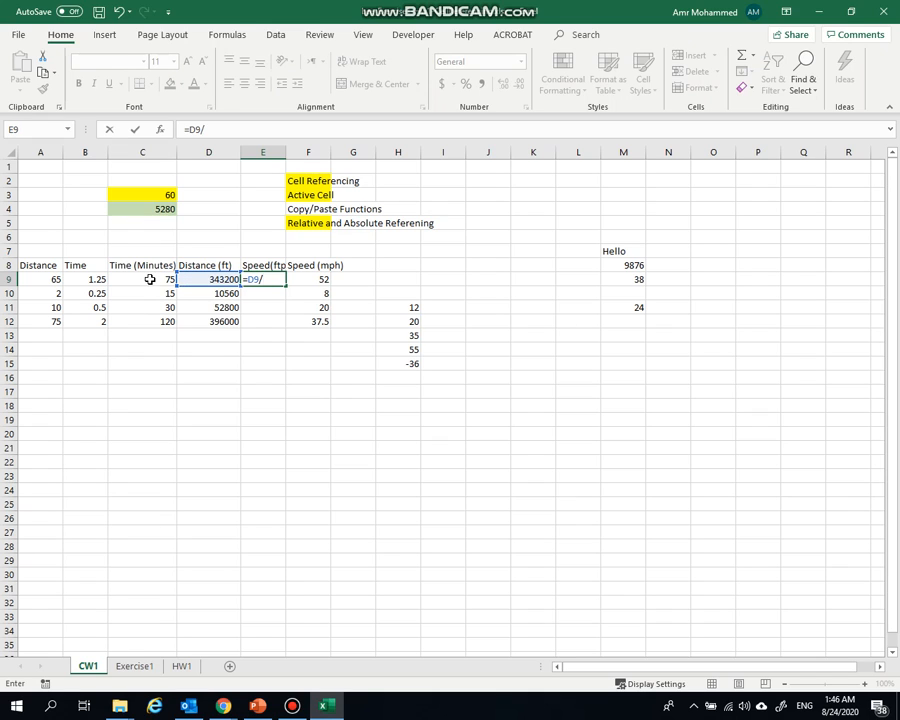
pyautogui.click(174, 279)
pyautogui.press('Return')
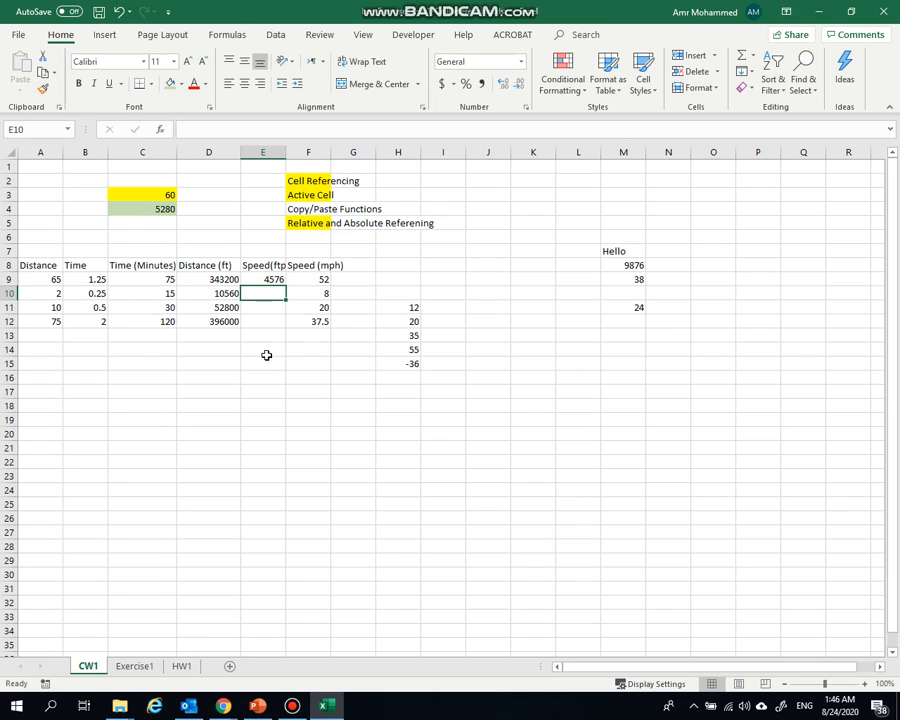
pyautogui.click(260, 277)
pyautogui.moveTo(286, 287); pyautogui.dragTo(286, 327)
pyautogui.click(276, 400)
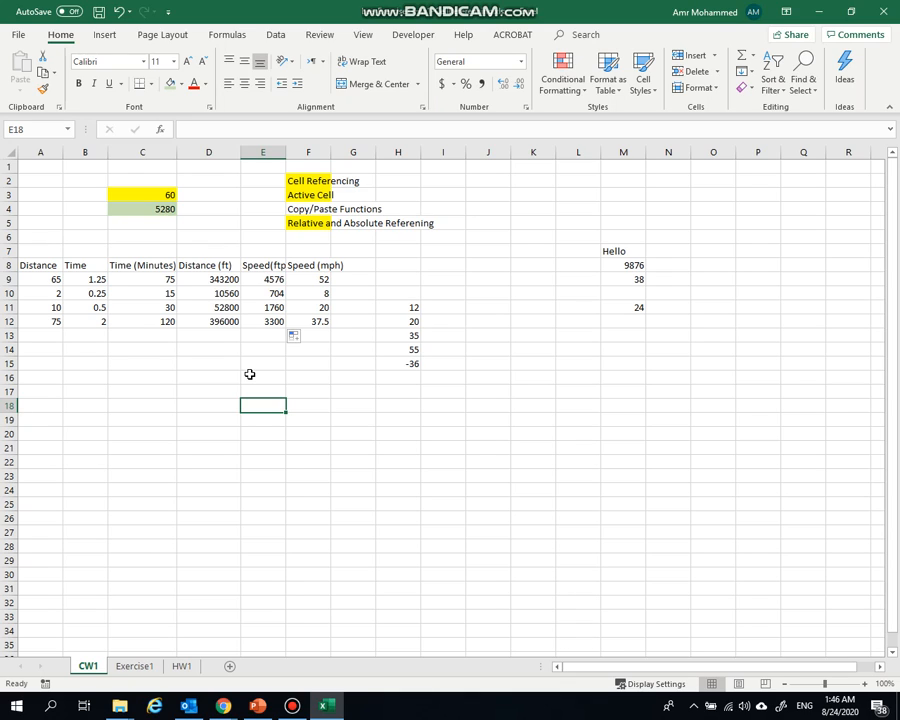
pyautogui.click(291, 209)
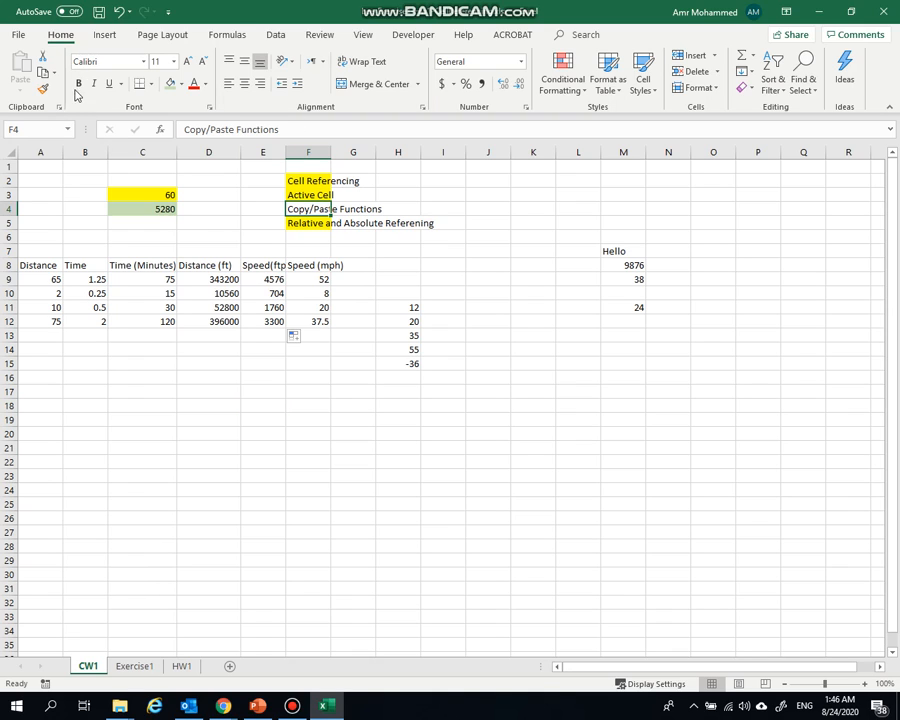
pyautogui.click(182, 86)
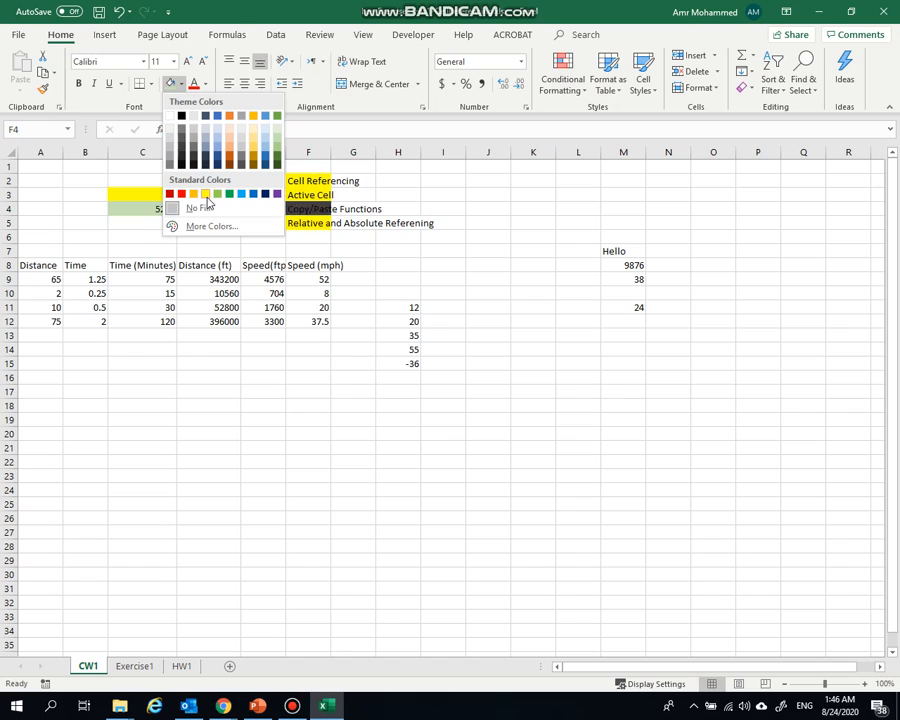
pyautogui.click(353, 436)
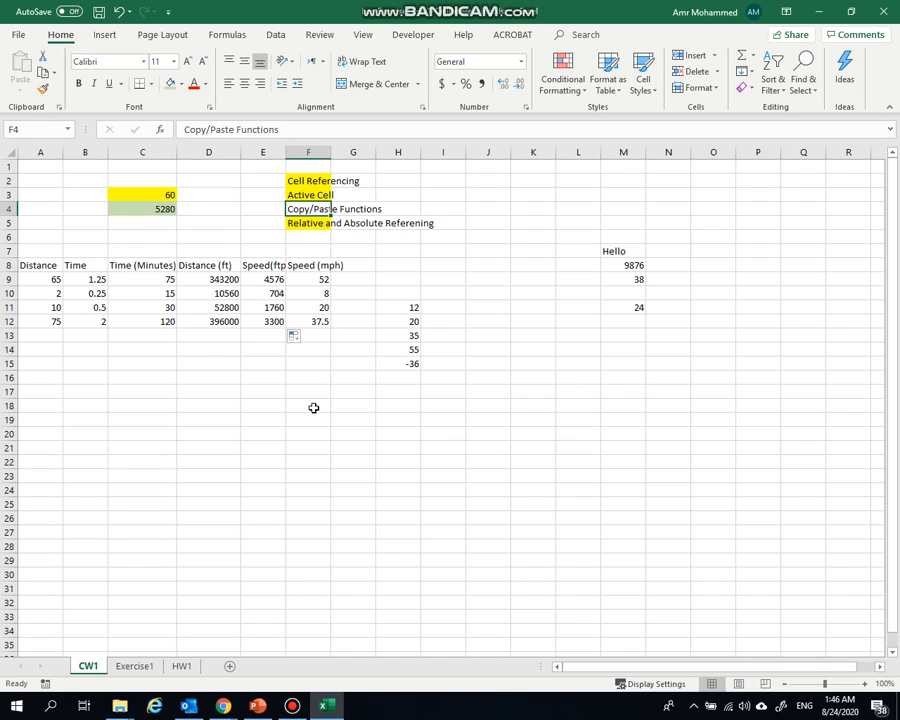
pyautogui.click(190, 393)
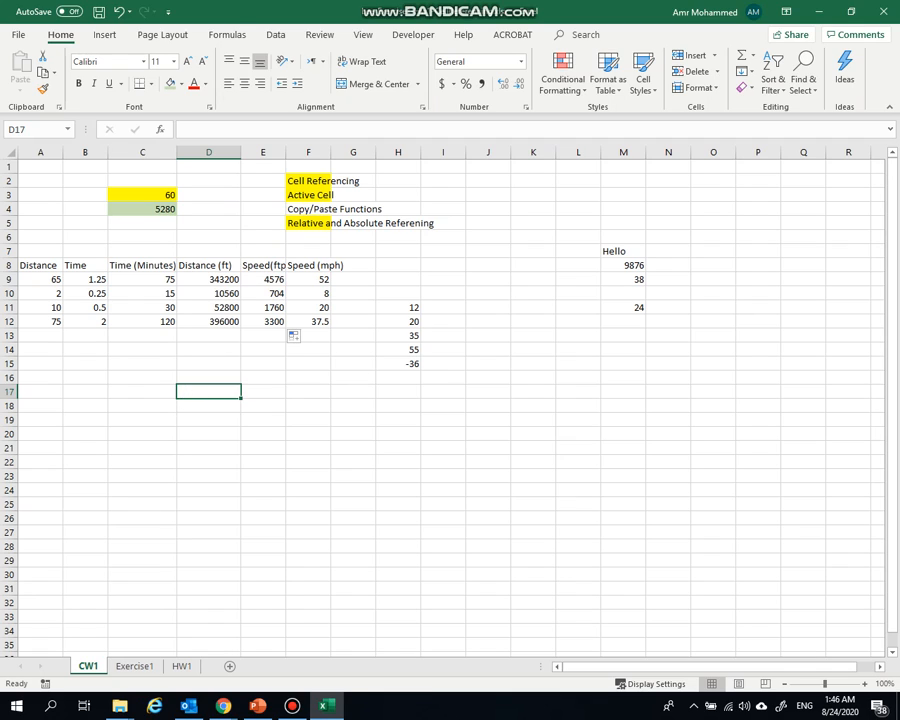
pyautogui.hotkey('alt', 'Tab')
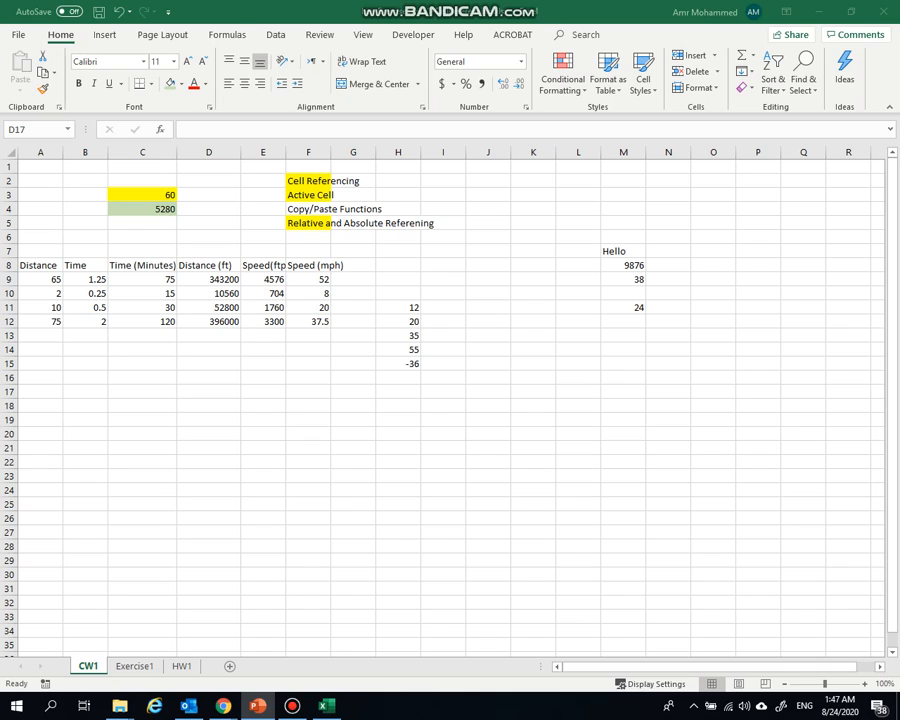
# Step: Enter Monday in C23 and fill the weekday series across row 23 through Sunday in I23
pyautogui.click(126, 477)
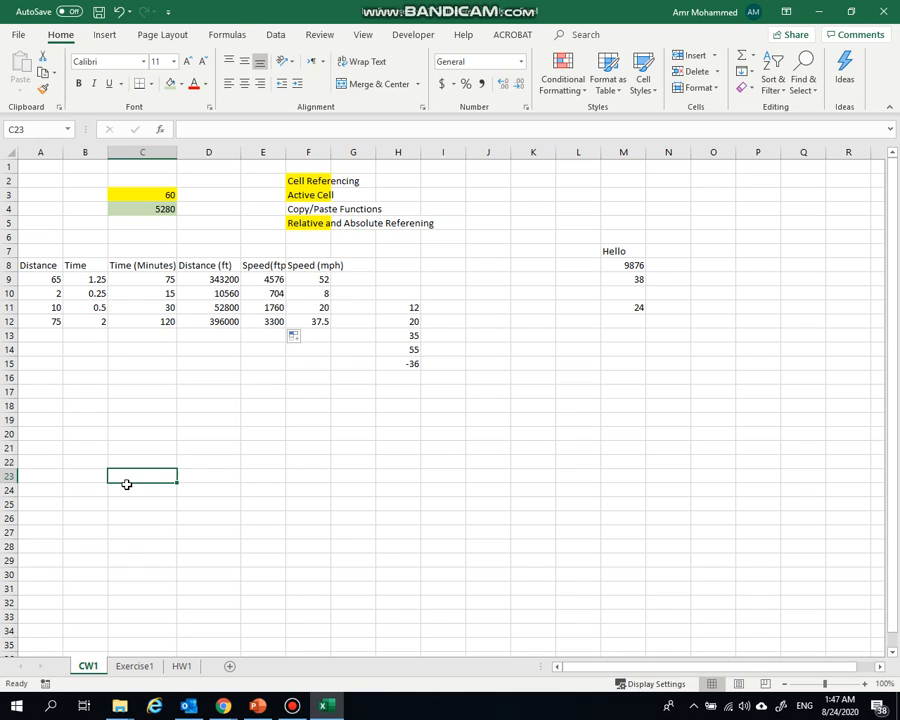
pyautogui.write('Monday')
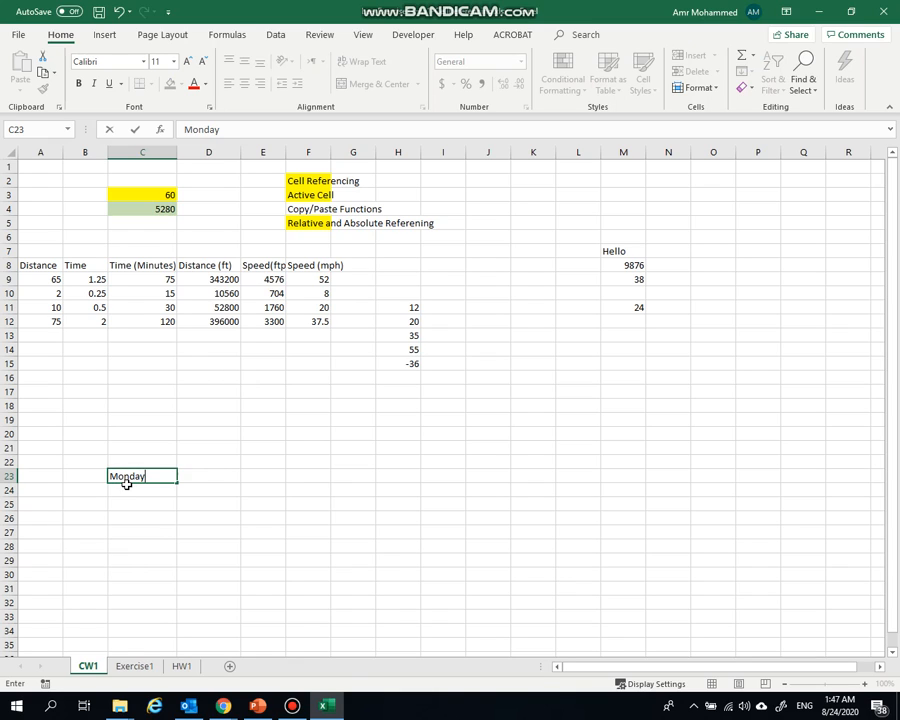
pyautogui.press('Return')
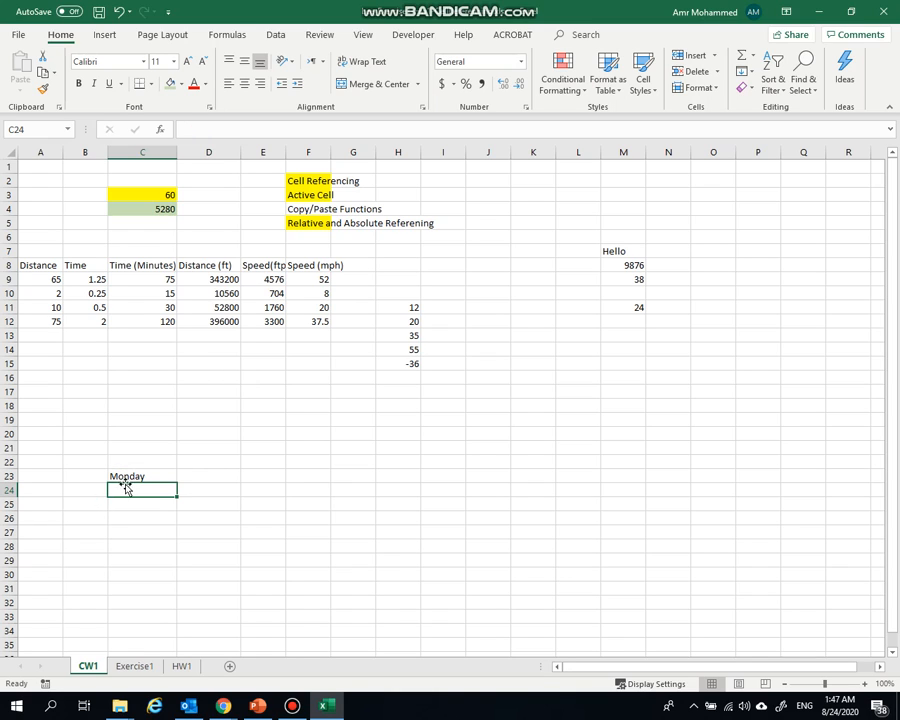
pyautogui.click(128, 477)
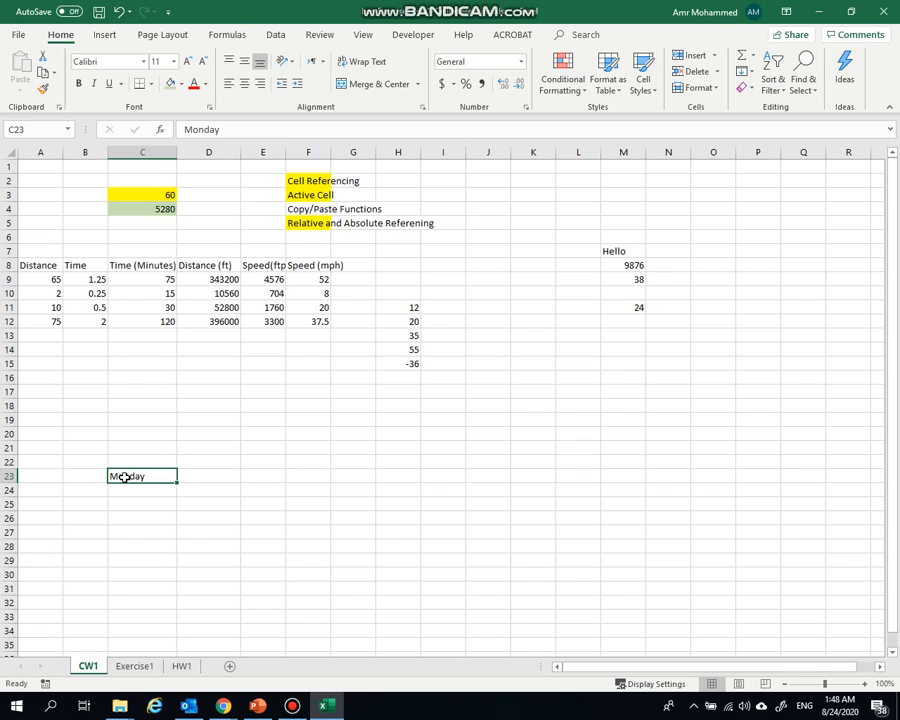
pyautogui.moveTo(177, 482); pyautogui.dragTo(213, 482)
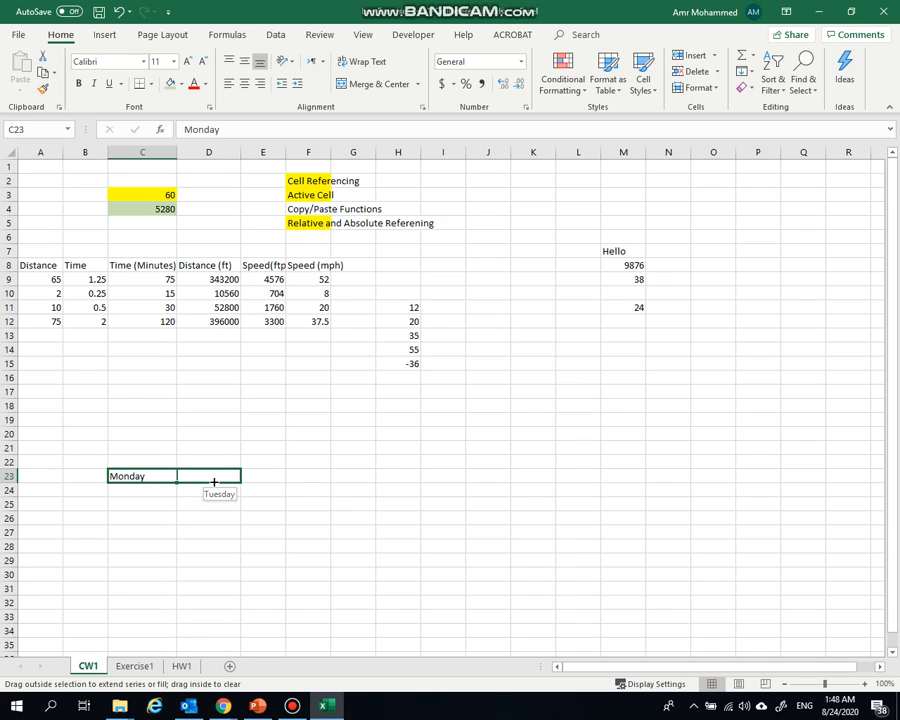
pyautogui.moveTo(213, 482); pyautogui.dragTo(444, 474)
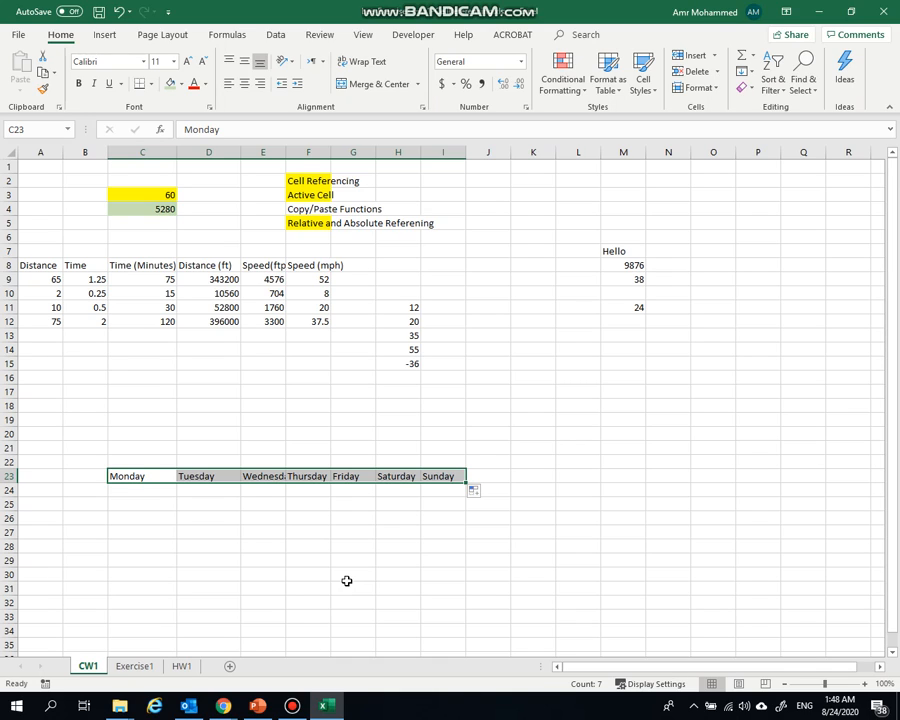
# Step: Merge and center A23:B23 and enter the heading Time in the merged cell
pyautogui.click(38, 490)
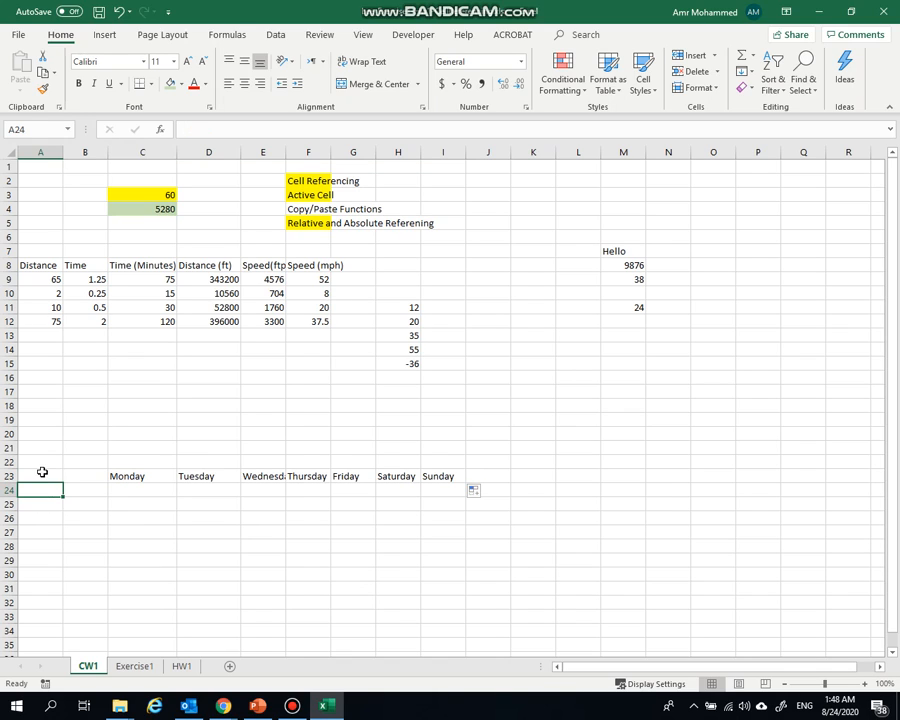
pyautogui.moveTo(42, 472); pyautogui.dragTo(84, 472)
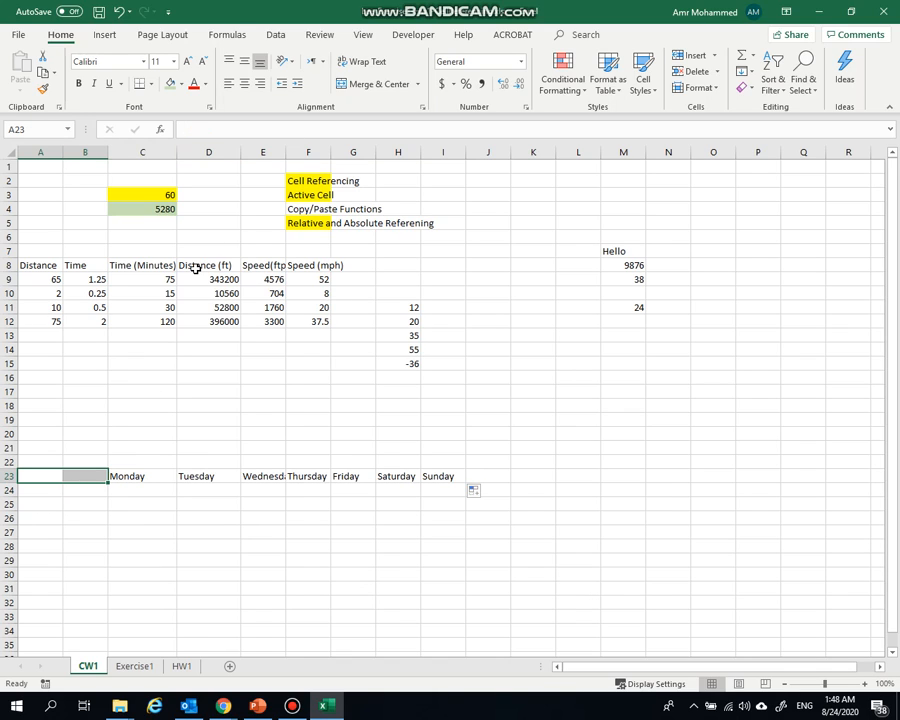
pyautogui.click(379, 87)
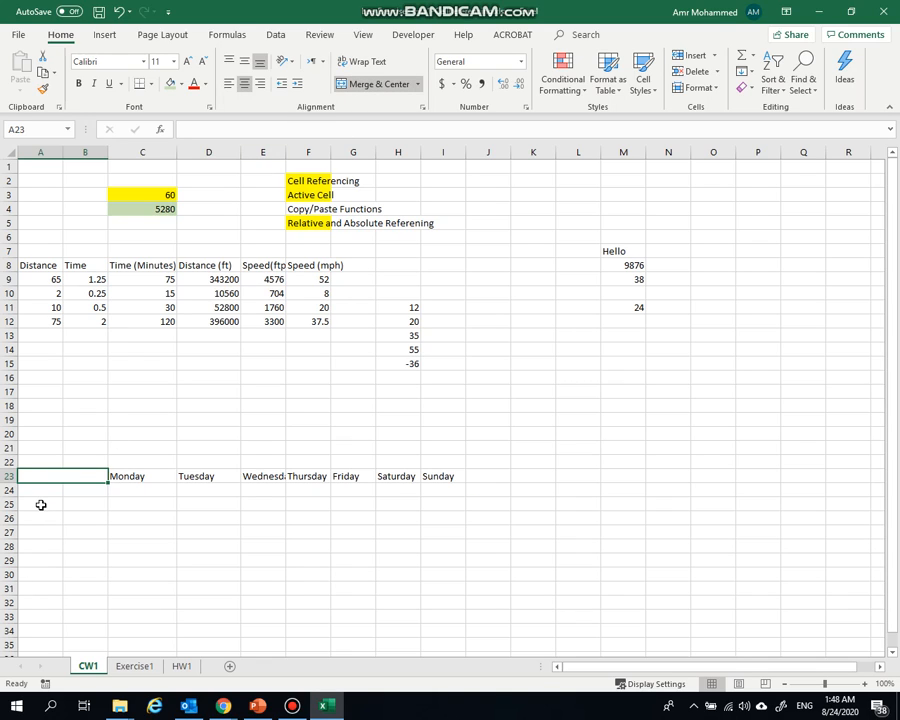
pyautogui.write('Time')
pyautogui.press('Return')
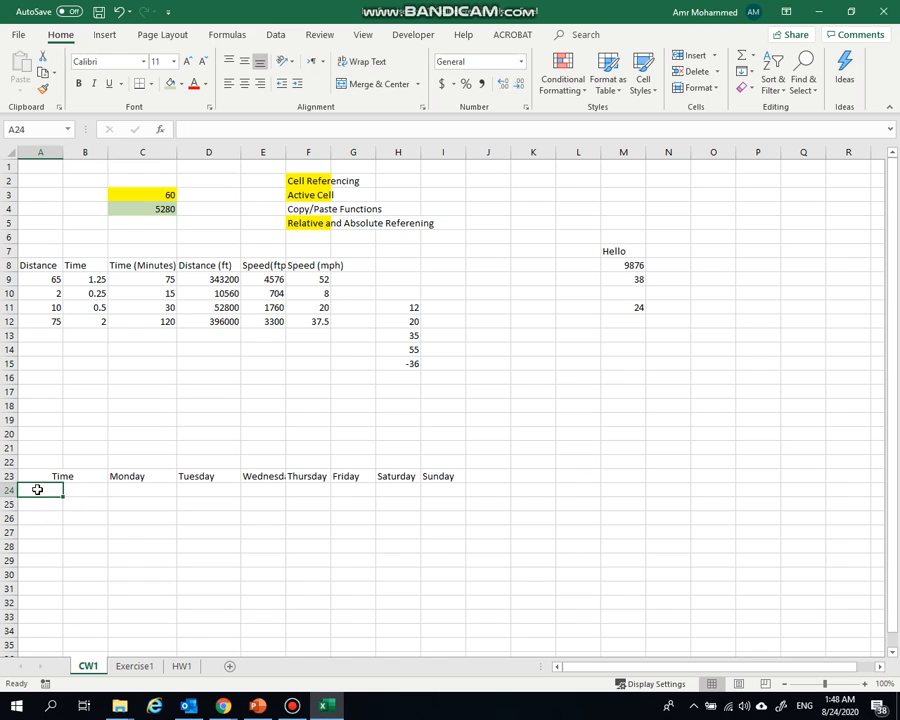
# Step: Enter the start time 8:00 in A24 and fill the hourly series down through A34
pyautogui.write('8')
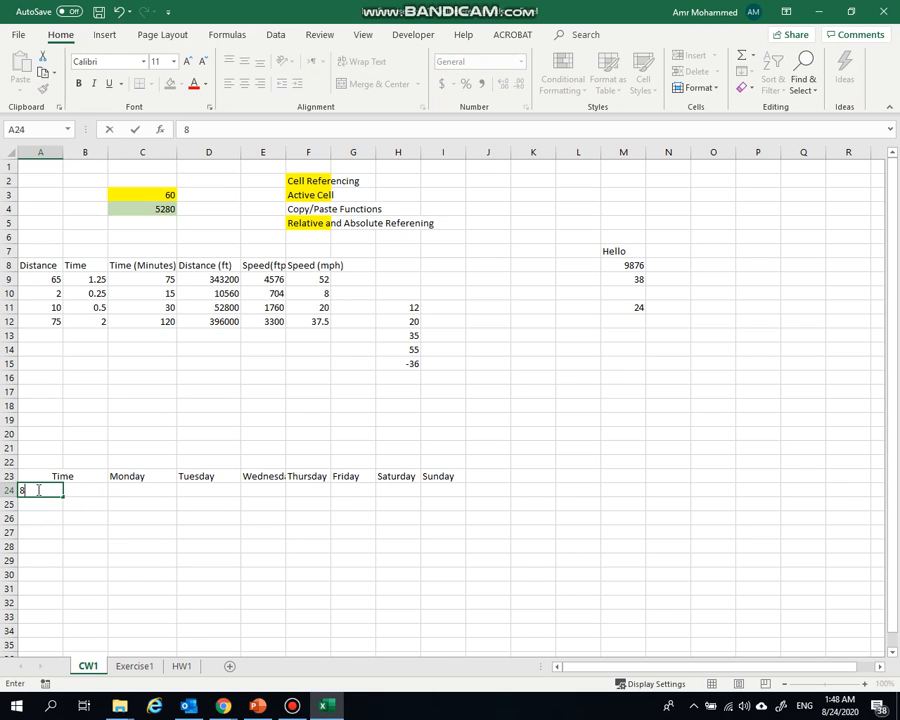
pyautogui.write(':00')
pyautogui.press('Return')
pyautogui.click(36, 486)
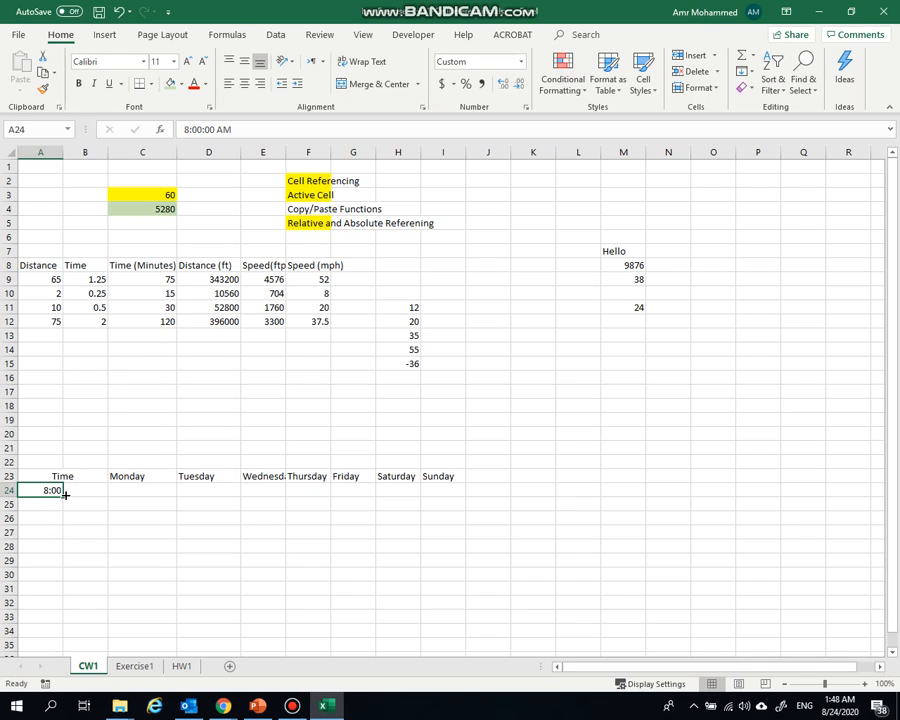
pyautogui.moveTo(62, 497); pyautogui.dragTo(66, 646)
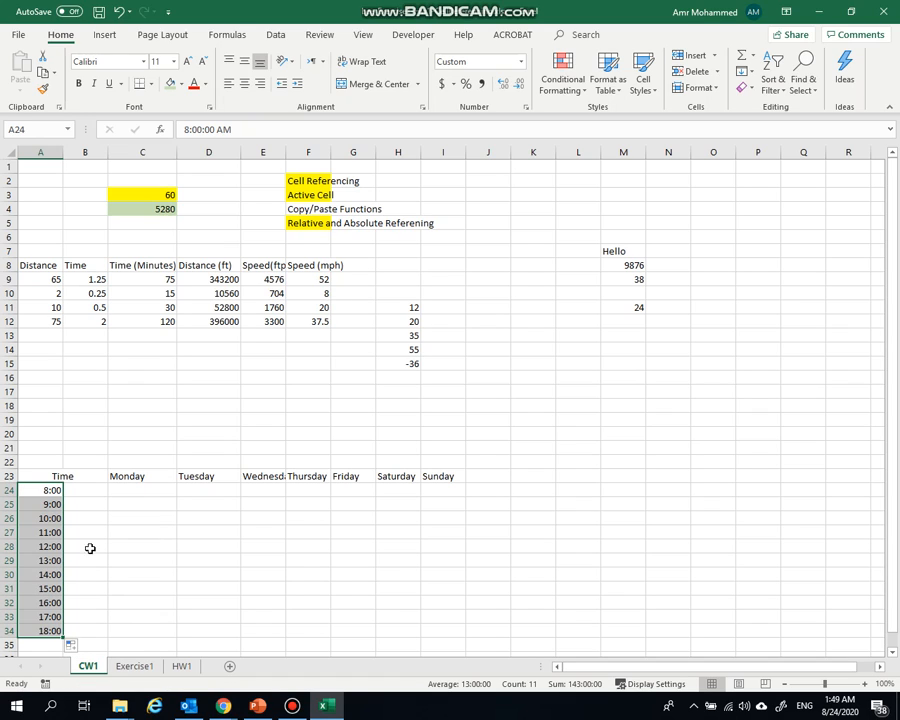
# Step: Enter the end time 9:00 in B24 and fill the hourly series down through B34
pyautogui.click(84, 490)
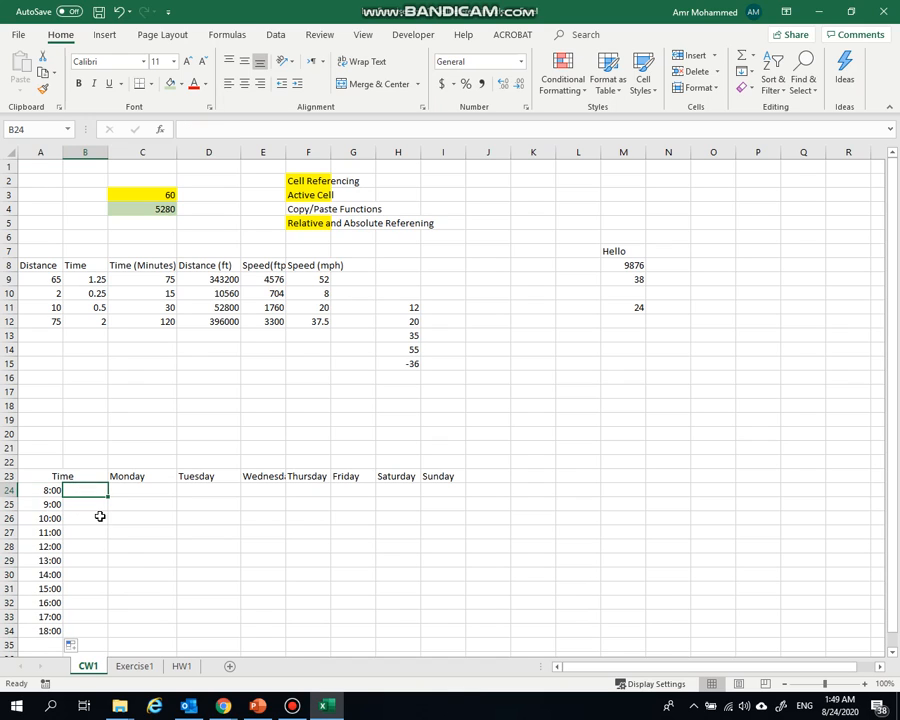
pyautogui.write('9:00')
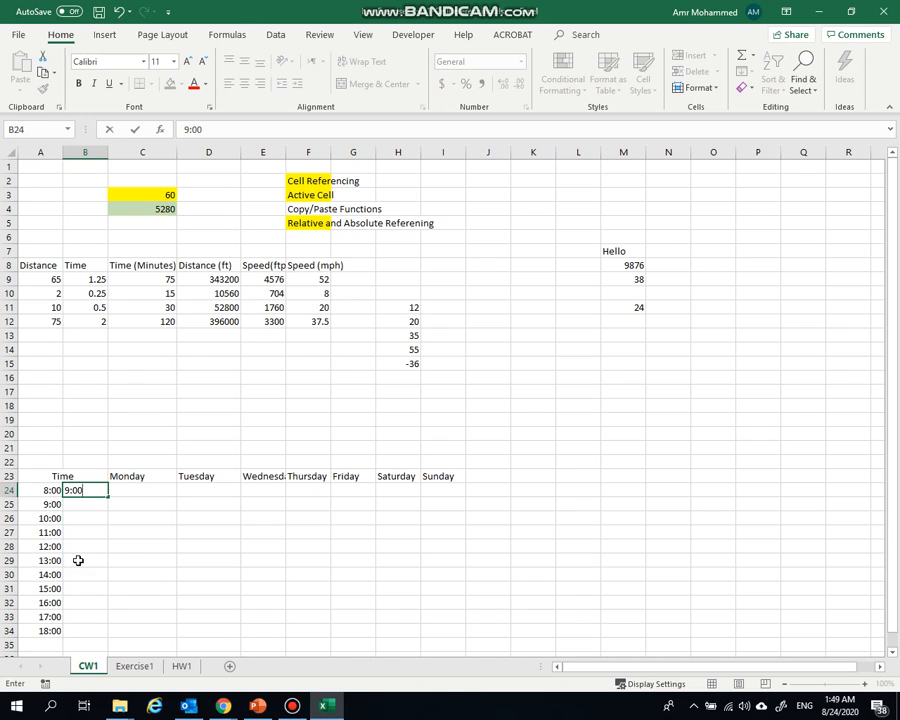
pyautogui.press('Return')
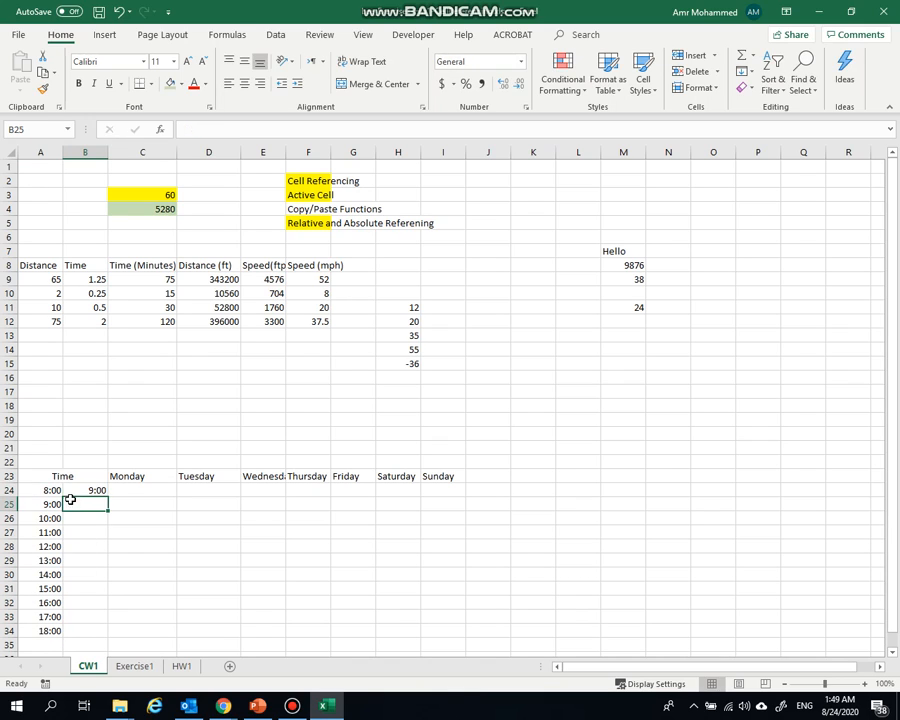
pyautogui.click(73, 488)
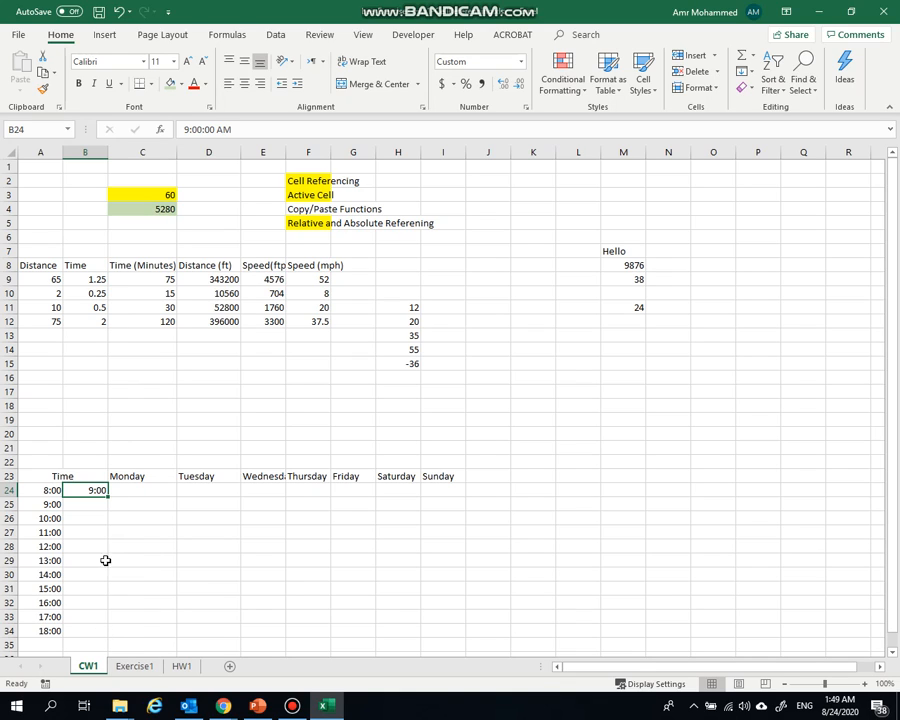
pyautogui.moveTo(108, 496); pyautogui.dragTo(108, 633)
pyautogui.click(227, 601)
# Step: Apply All Borders to the timetable range A23:I34
pyautogui.scroll(-1, 287, 511)
pyautogui.scroll(-3, 287, 511)
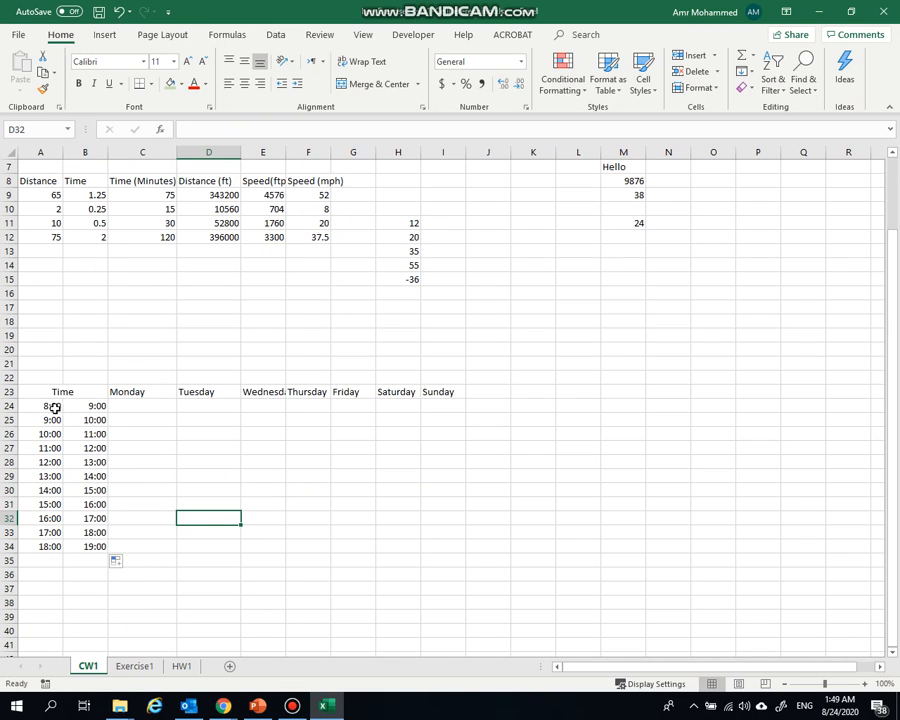
pyautogui.moveTo(40, 390); pyautogui.dragTo(442, 549)
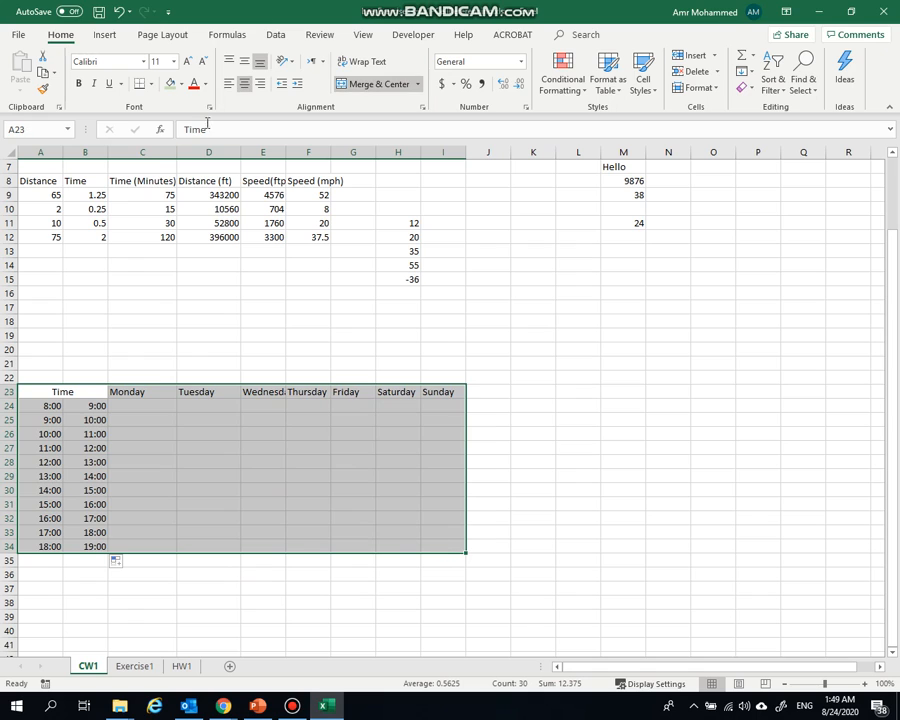
pyautogui.click(150, 84)
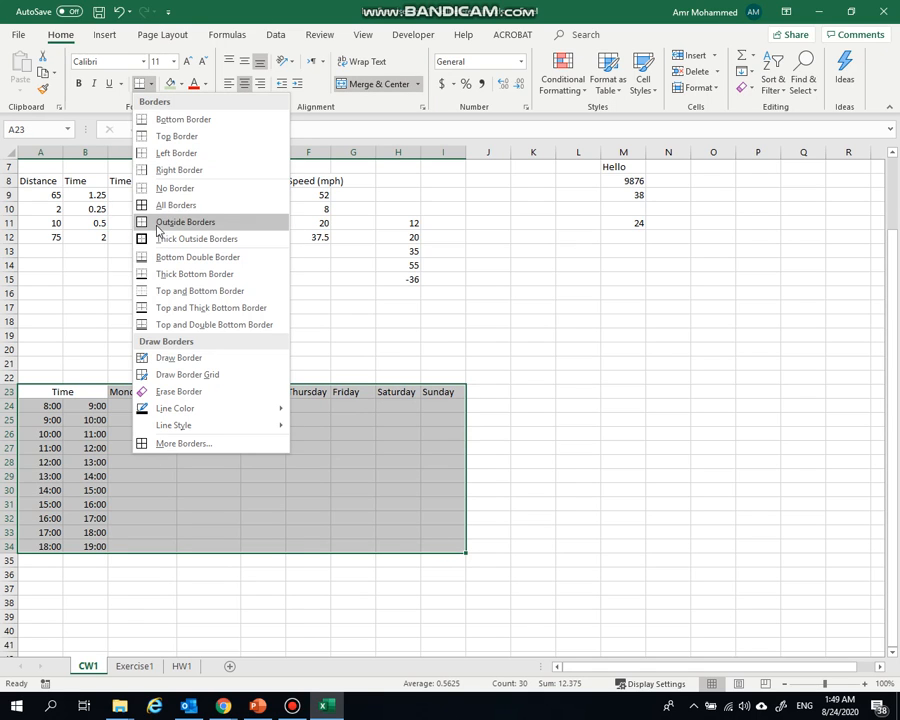
pyautogui.click(158, 204)
pyautogui.click(260, 572)
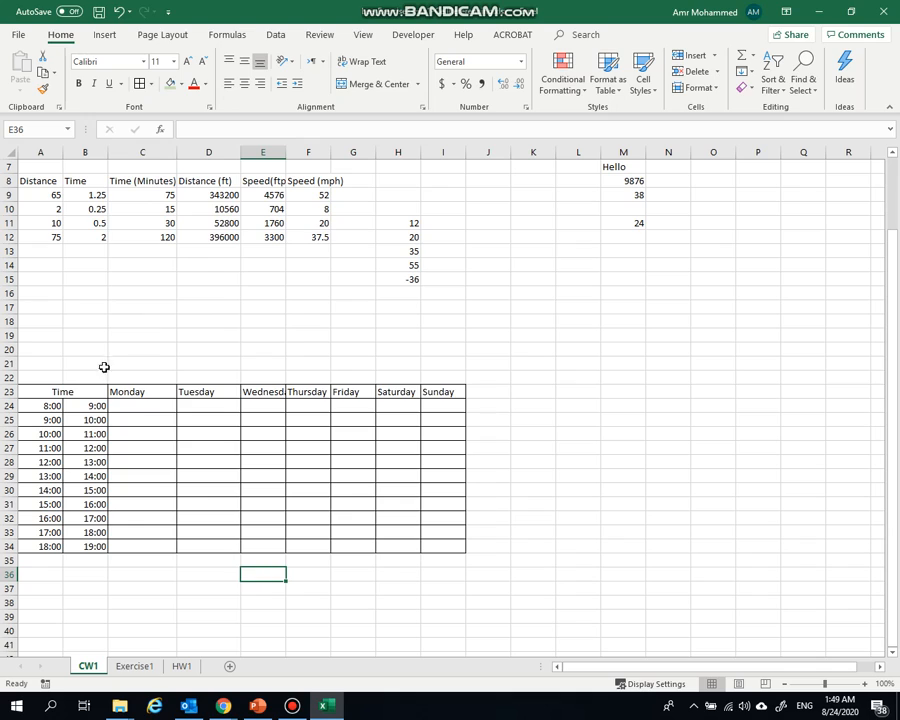
# Step: Enter ENGR111 - Software Tools in C27, Monday's 11:00 slot, and wrap the text in that cell
pyautogui.click(143, 434)
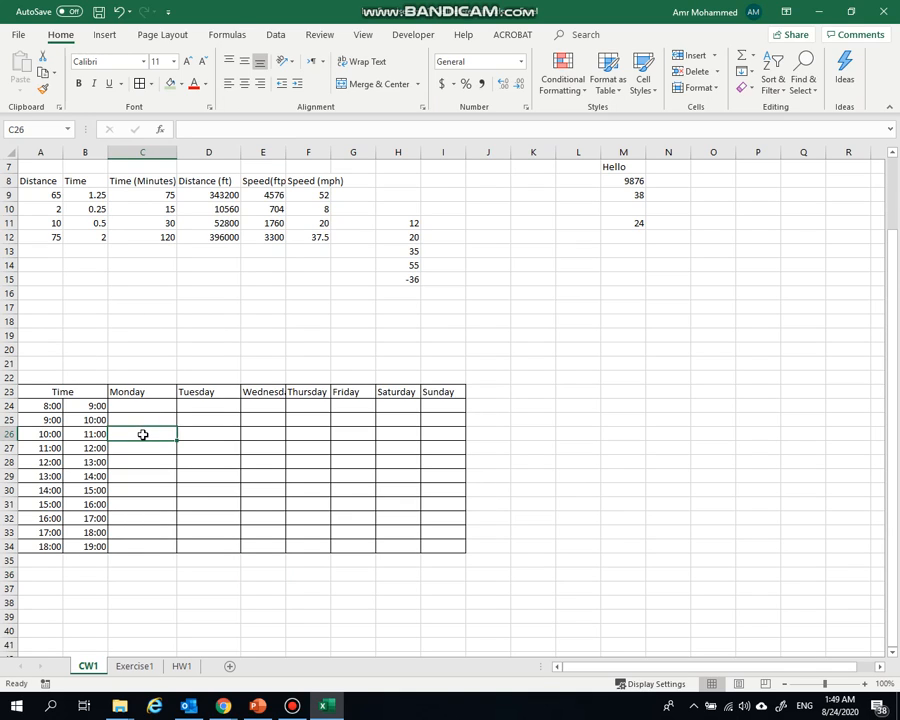
pyautogui.click(126, 447)
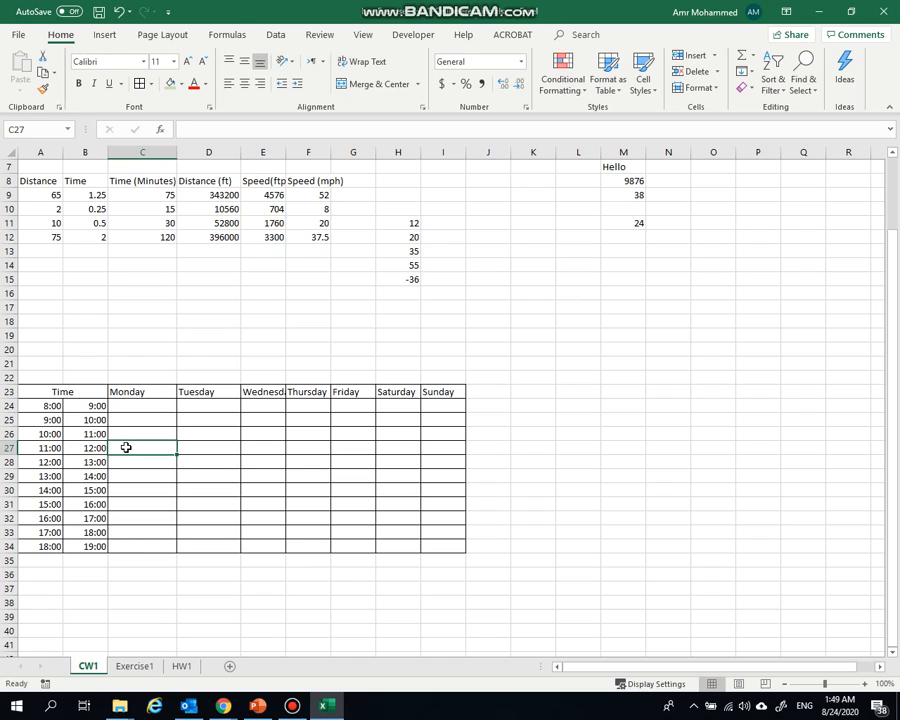
pyautogui.write('ENGR111')
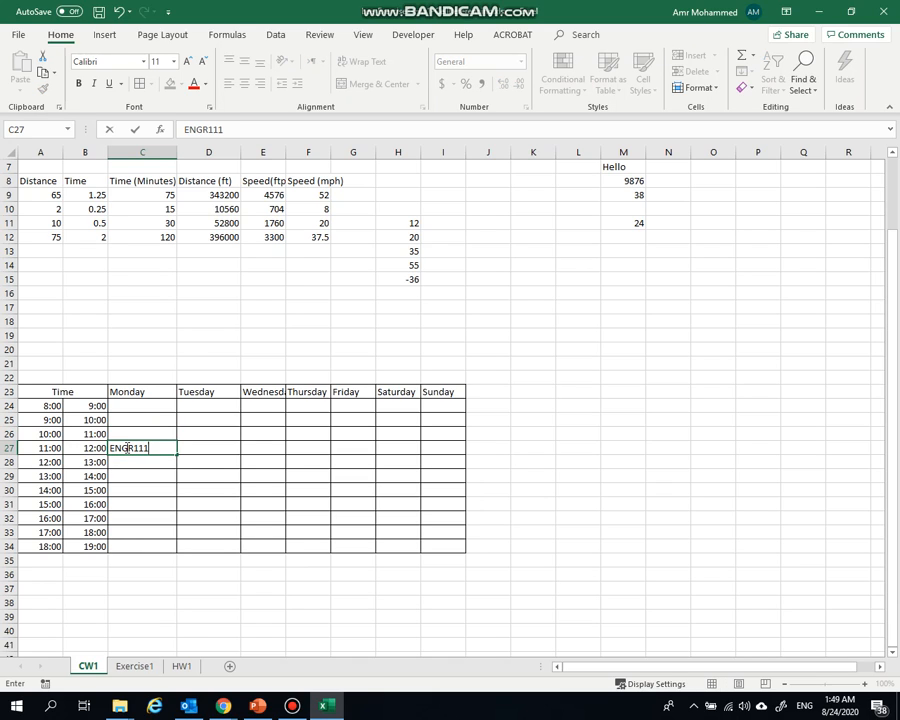
pyautogui.write(' - Software Tools')
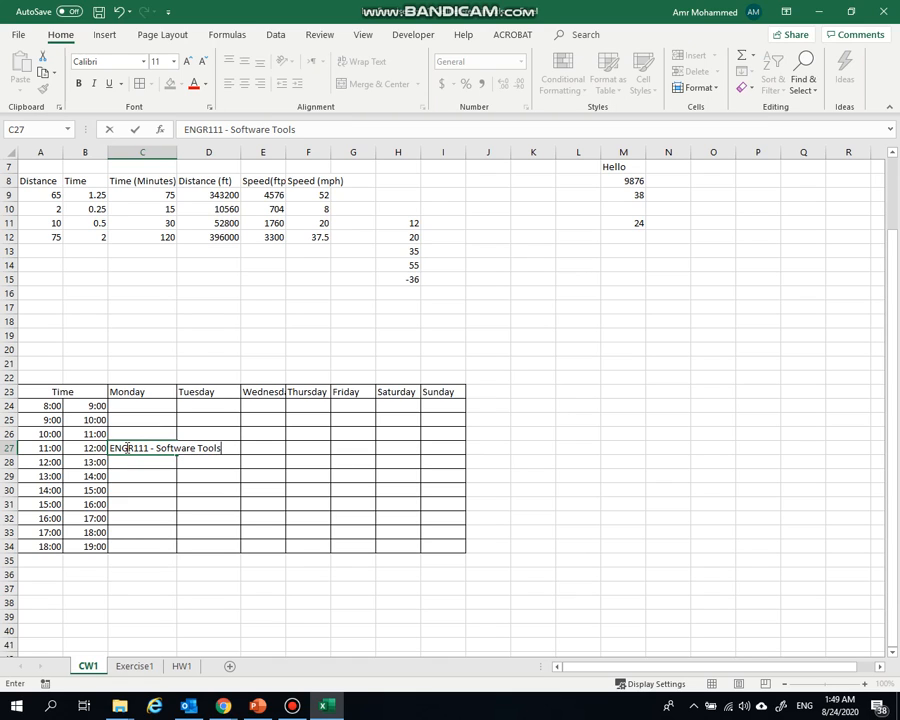
pyautogui.press('Return')
pyautogui.click(132, 446)
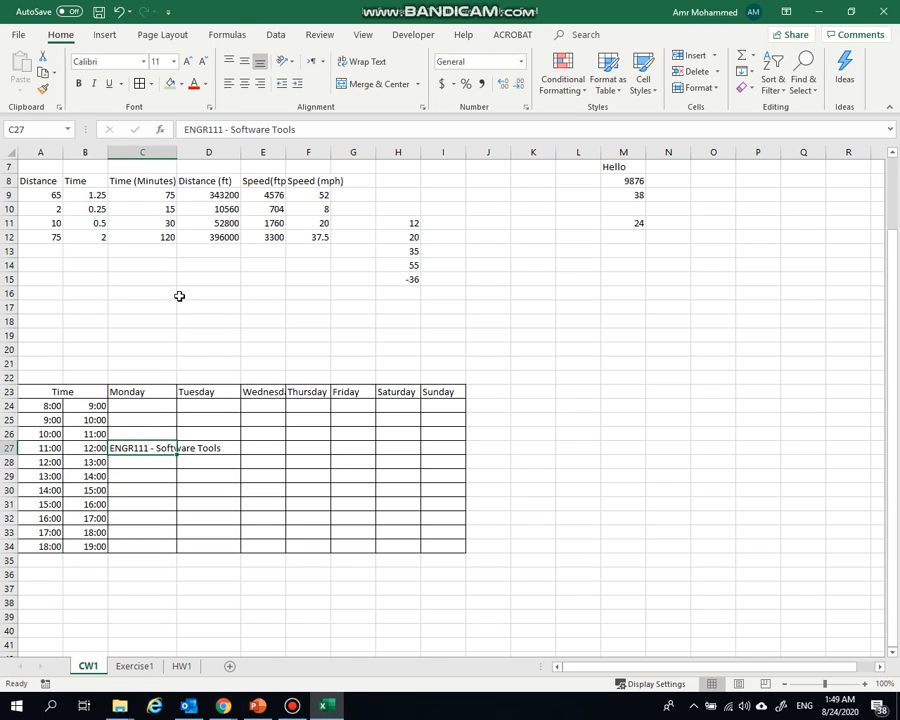
pyautogui.click(367, 67)
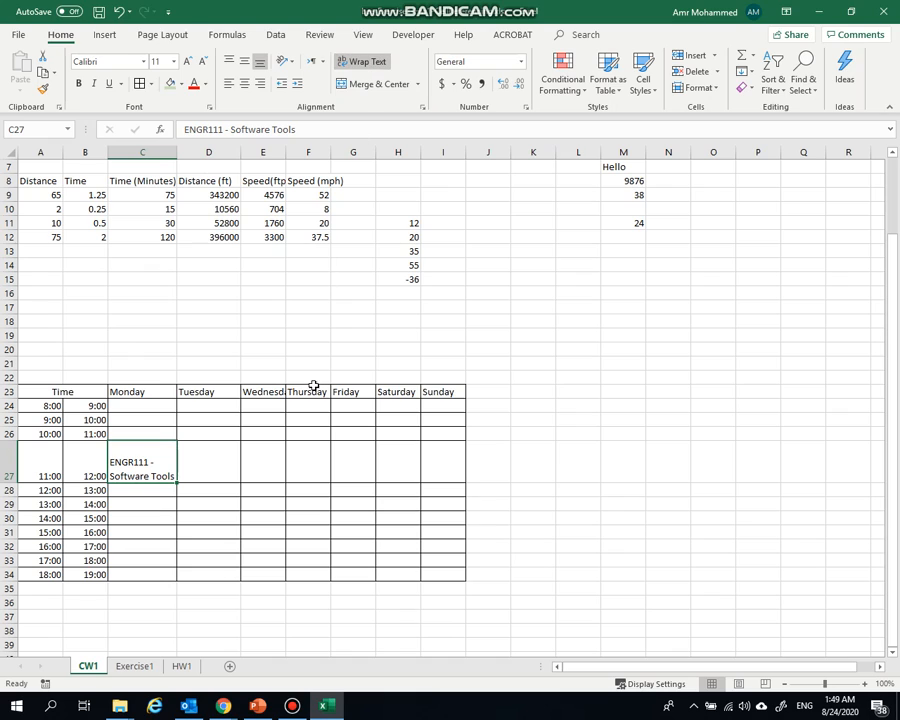
pyautogui.click(578, 548)
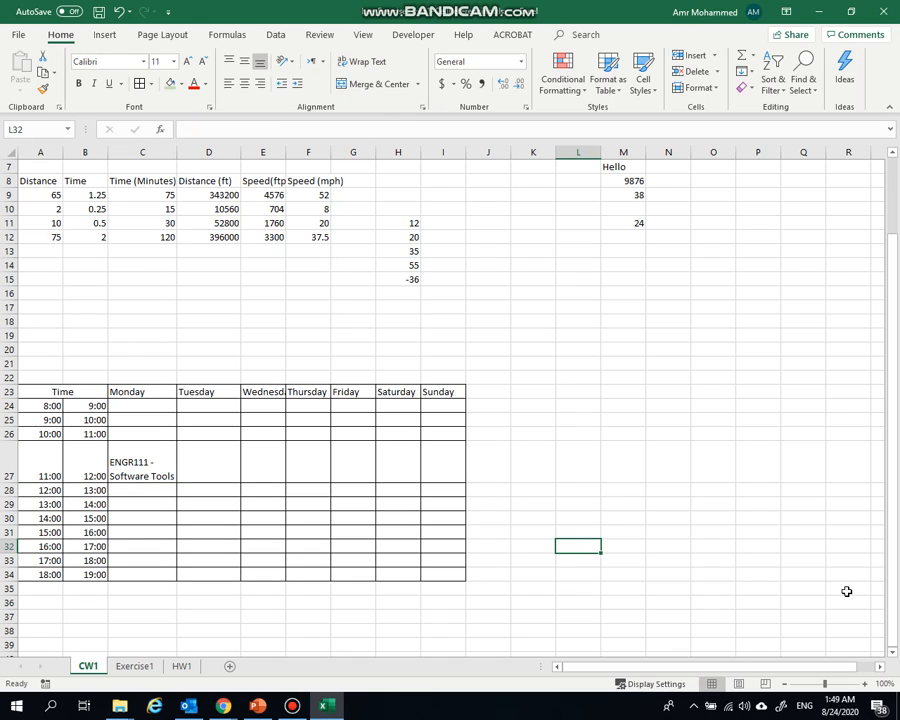
pyautogui.hotkey('alt', 'Tab')
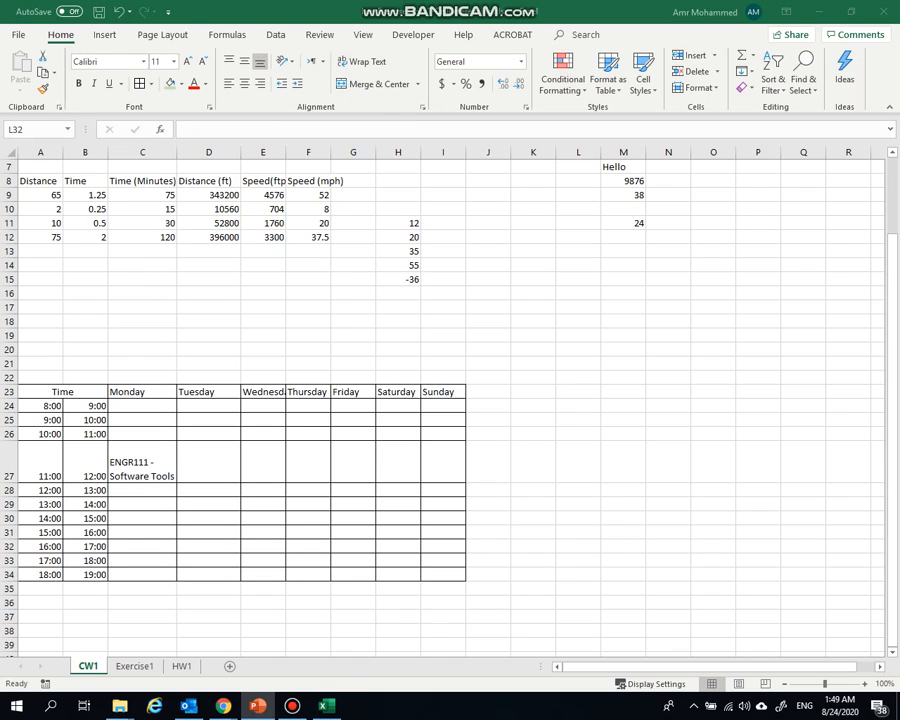